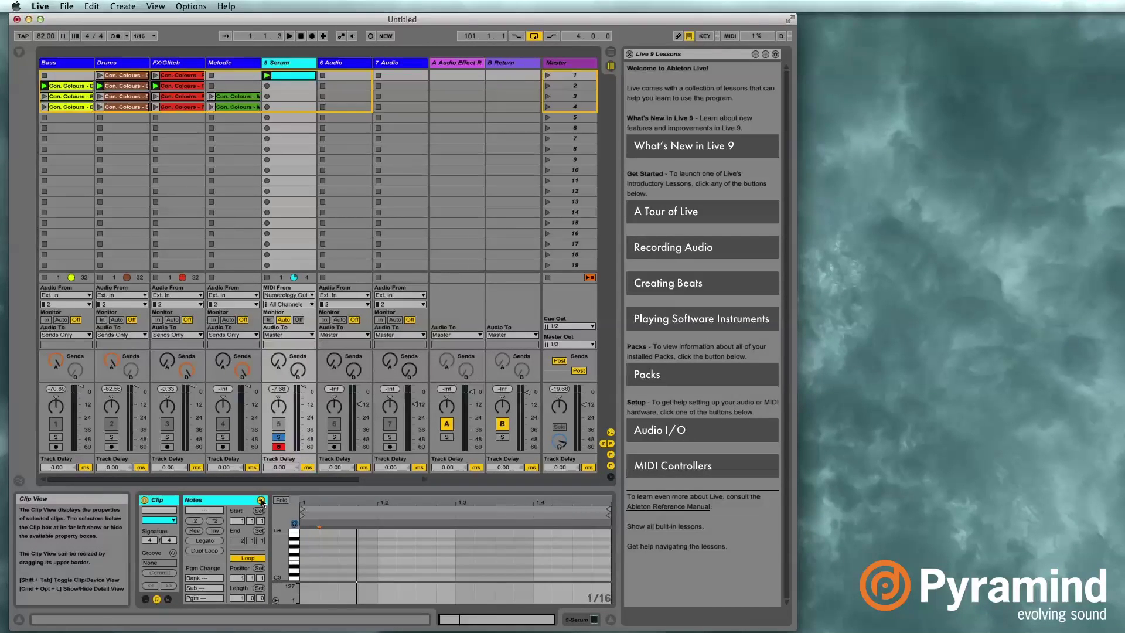
- Switch the Serum track's detail area to Device View to show the Serum instrument
key("shift+Tab")
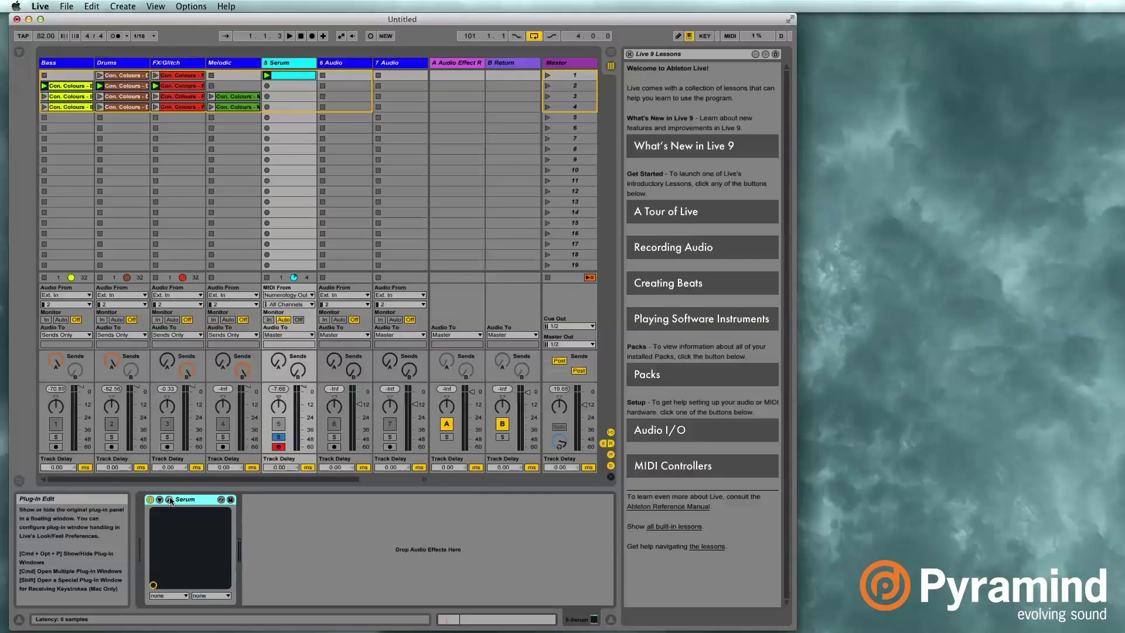
- Open Serum's editor and step through the LFO 1–4 pages, ending on LFO 4
left_click(169, 500)
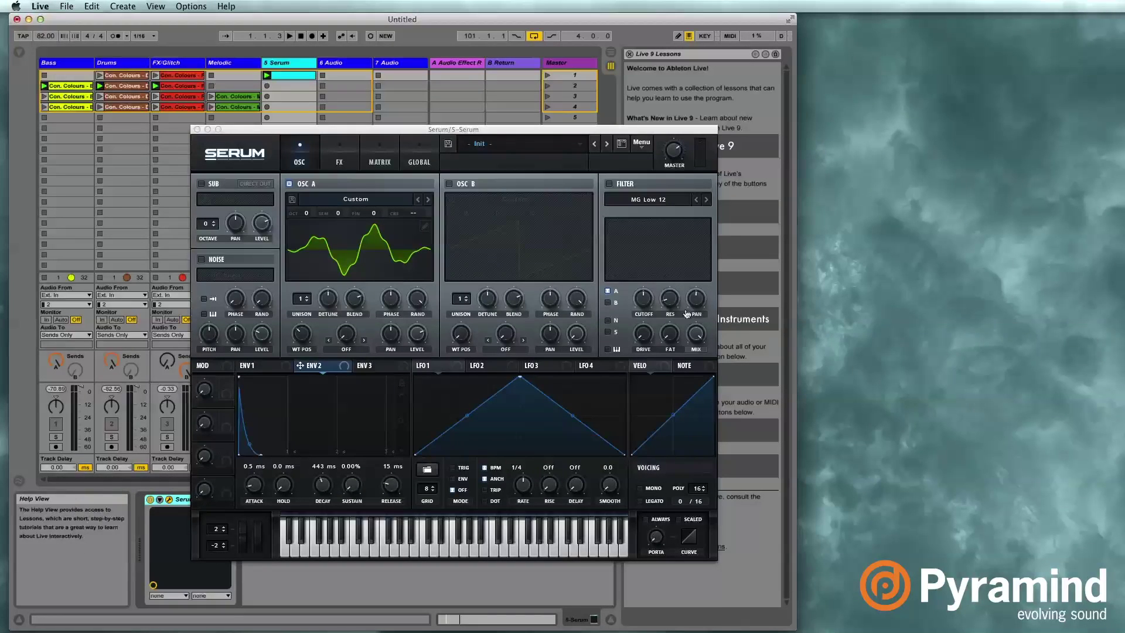
left_click(423, 364)
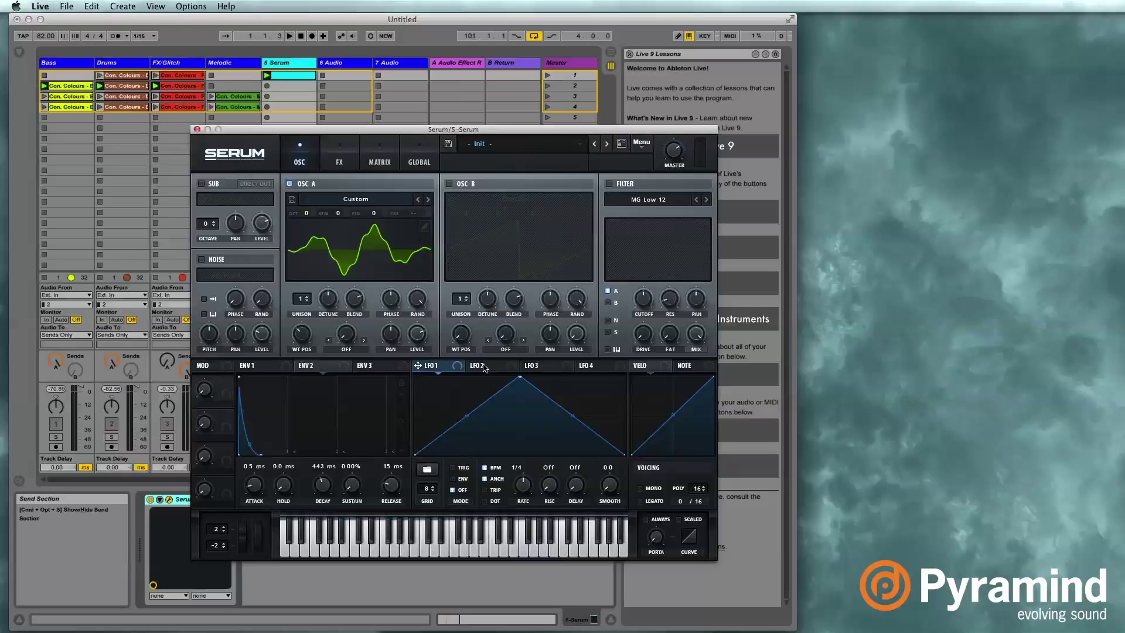
left_click(484, 365)
left_click(534, 366)
left_click(587, 366)
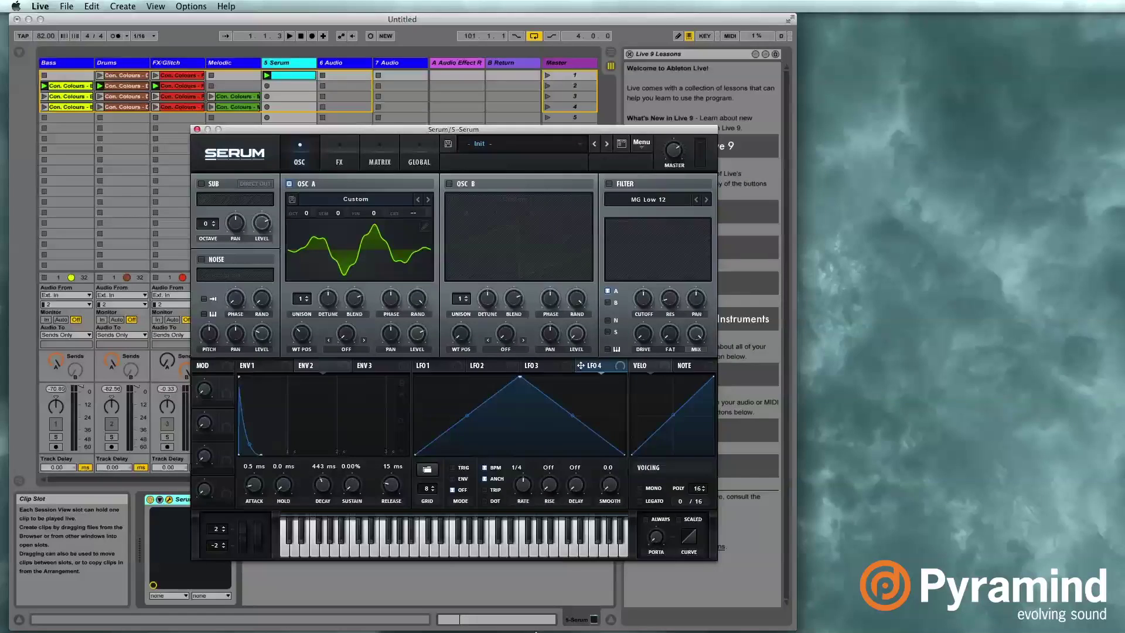
mouse_move(513, 615)
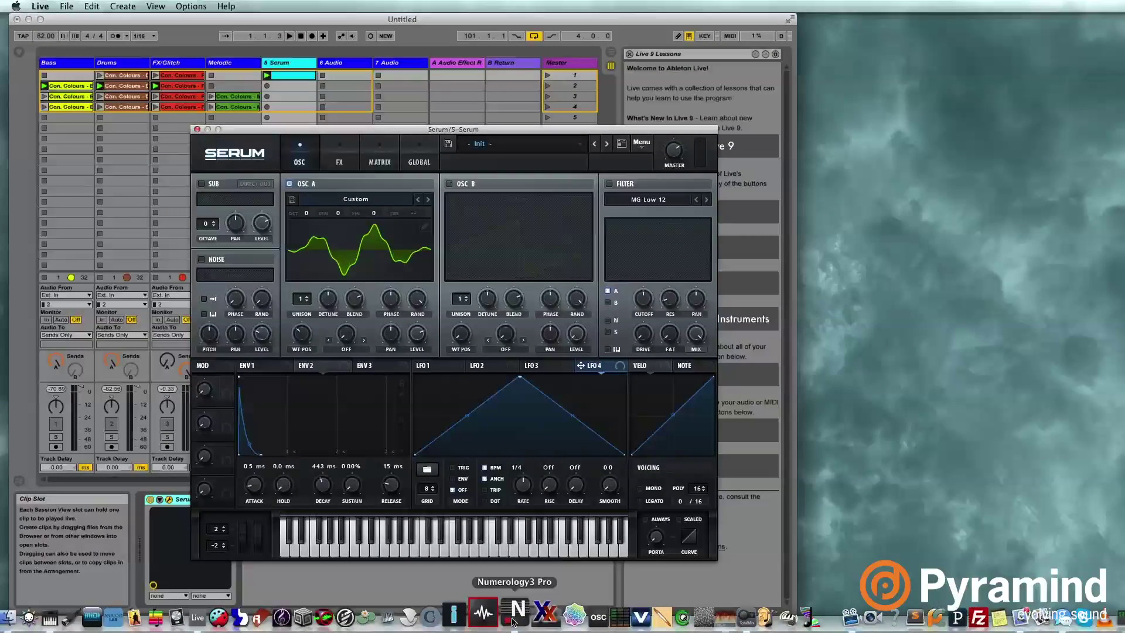
- Bring up Numerology's PhysicalModelling project and collapse the CC Gen-3 and CC Gen-4 modules
left_click(517, 611)
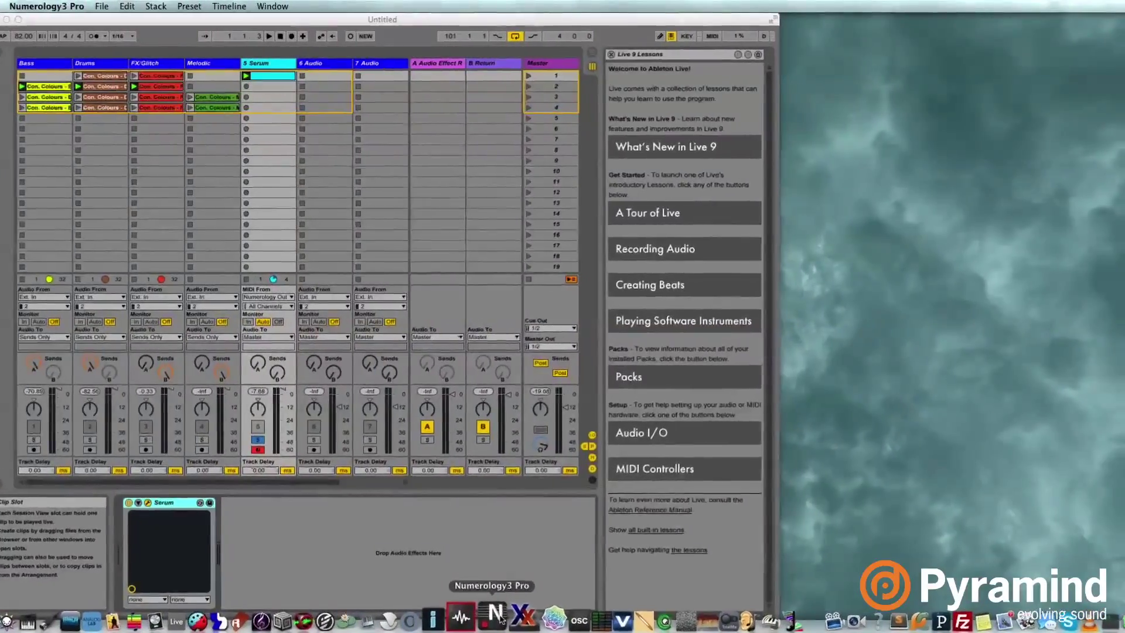
right_click(499, 618)
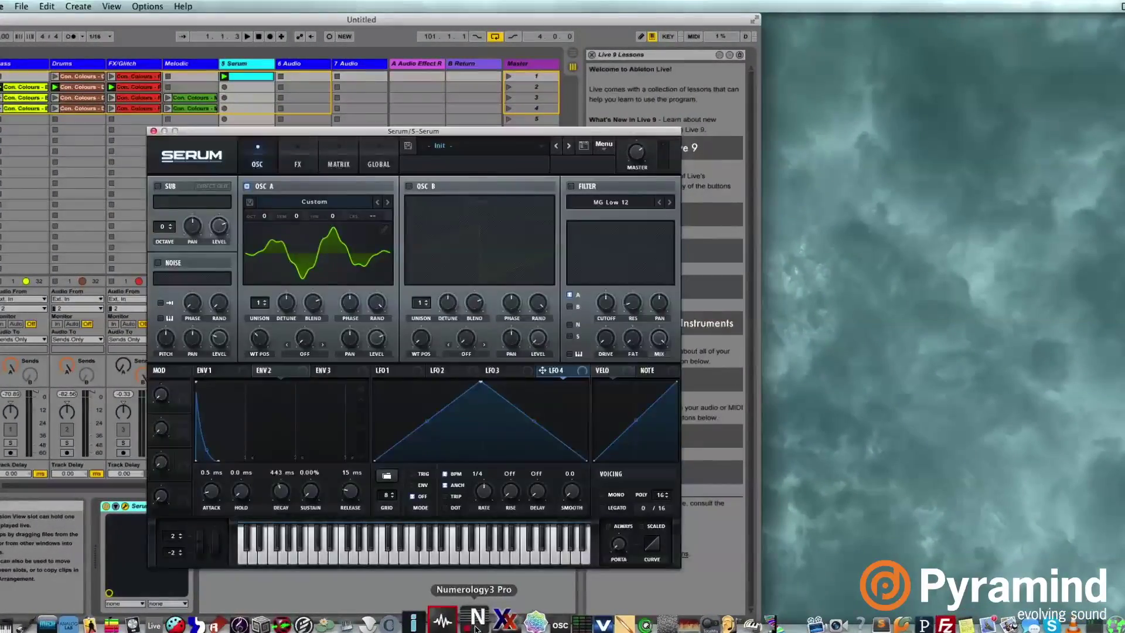
left_click(476, 619)
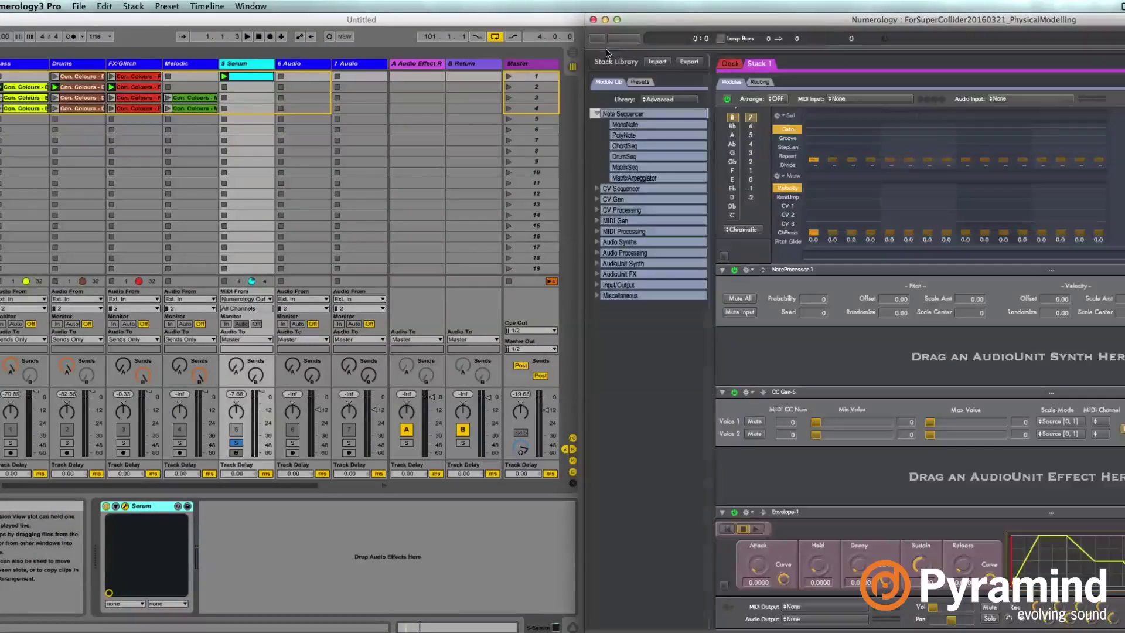
scroll(803, 274, "up", 2)
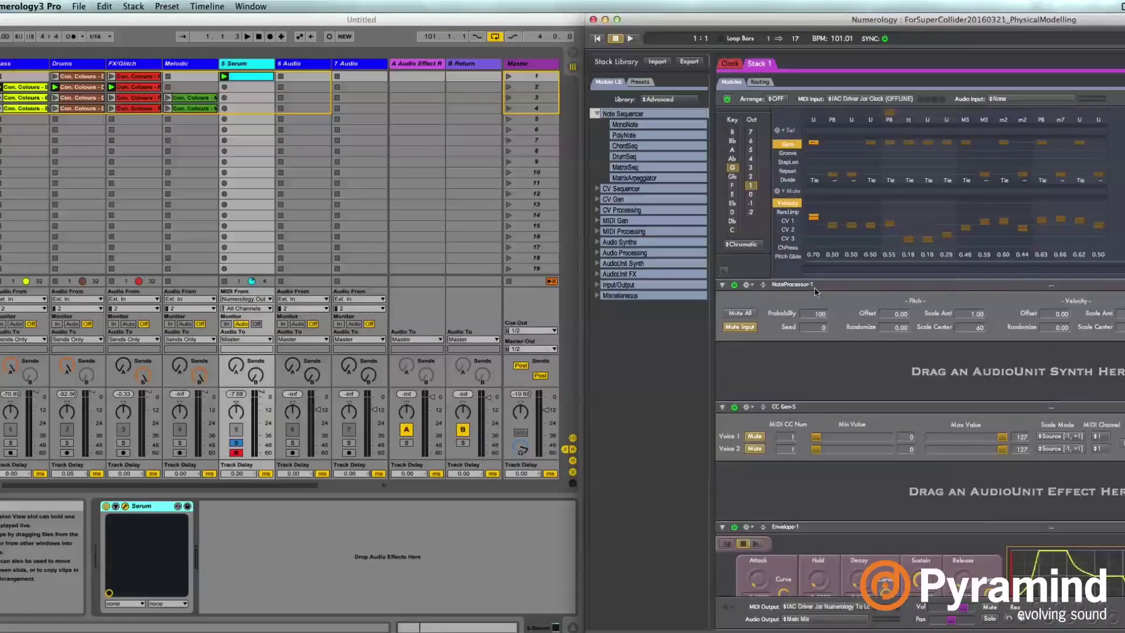
scroll(791, 265, "up", 3)
scroll(774, 256, "up", 3)
scroll(749, 245, "up", 3)
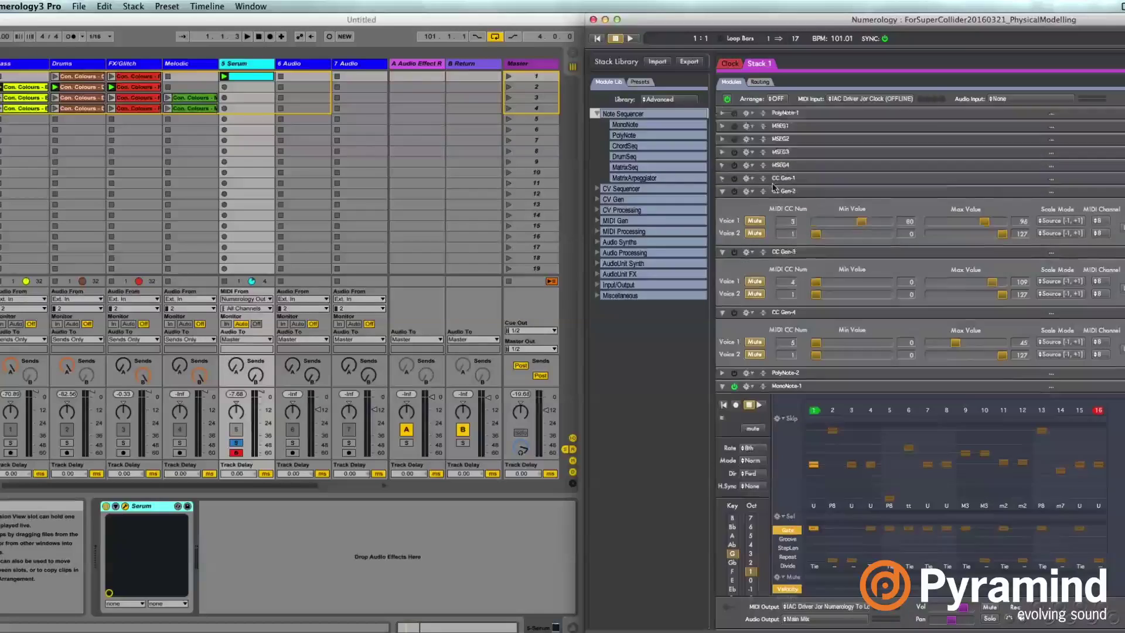
scroll(746, 241, "up", 3)
scroll(729, 215, "up", 1)
left_click(722, 204)
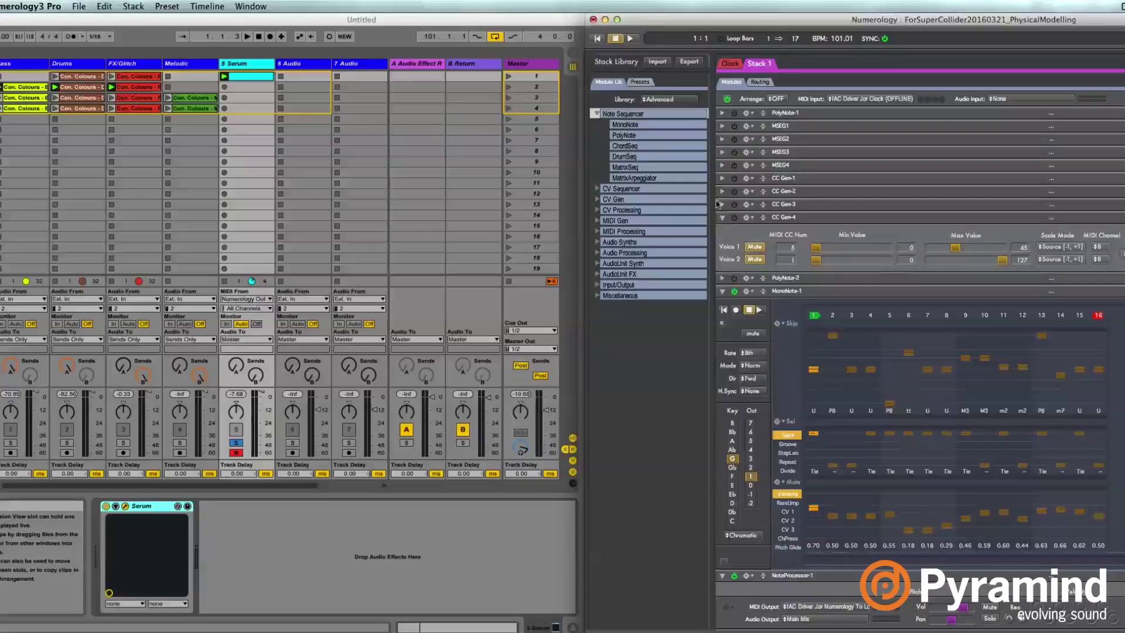
left_click(722, 217)
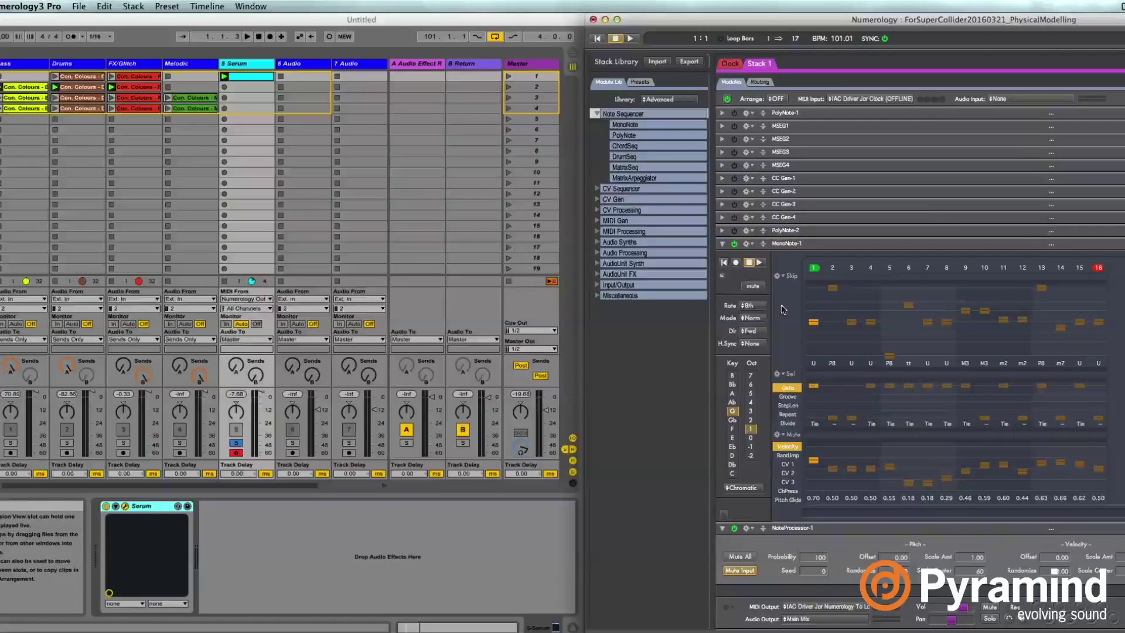
scroll(780, 309, "down", 1)
scroll(791, 312, "up", 1)
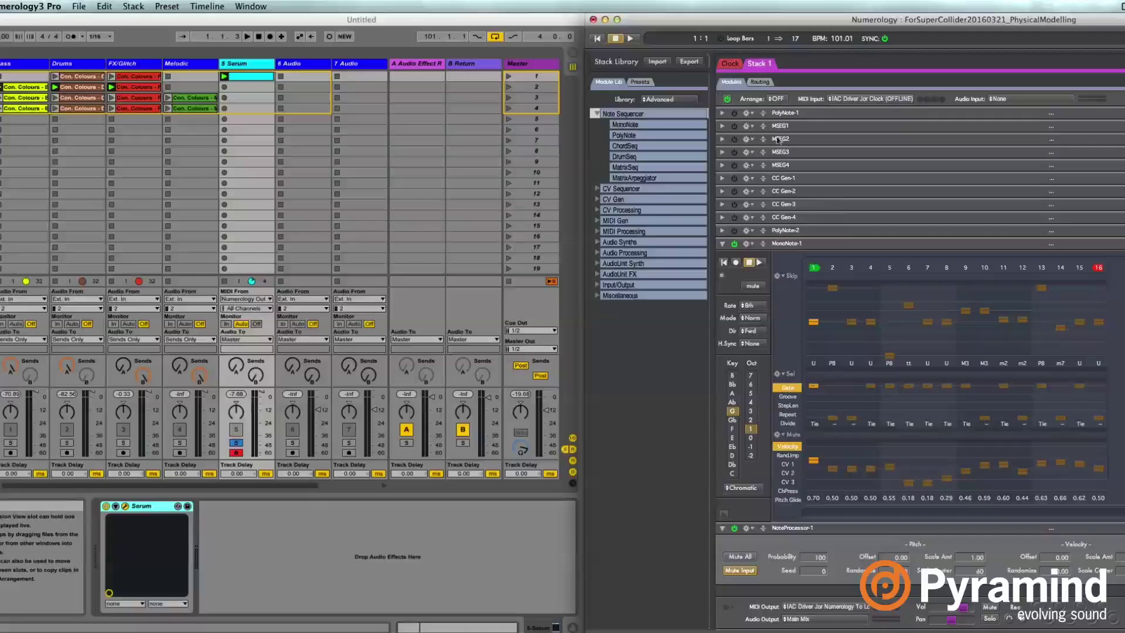
- In the Routing view, set the stack's MIDI Out to Numerology Out 1 and return to Live
left_click(760, 82)
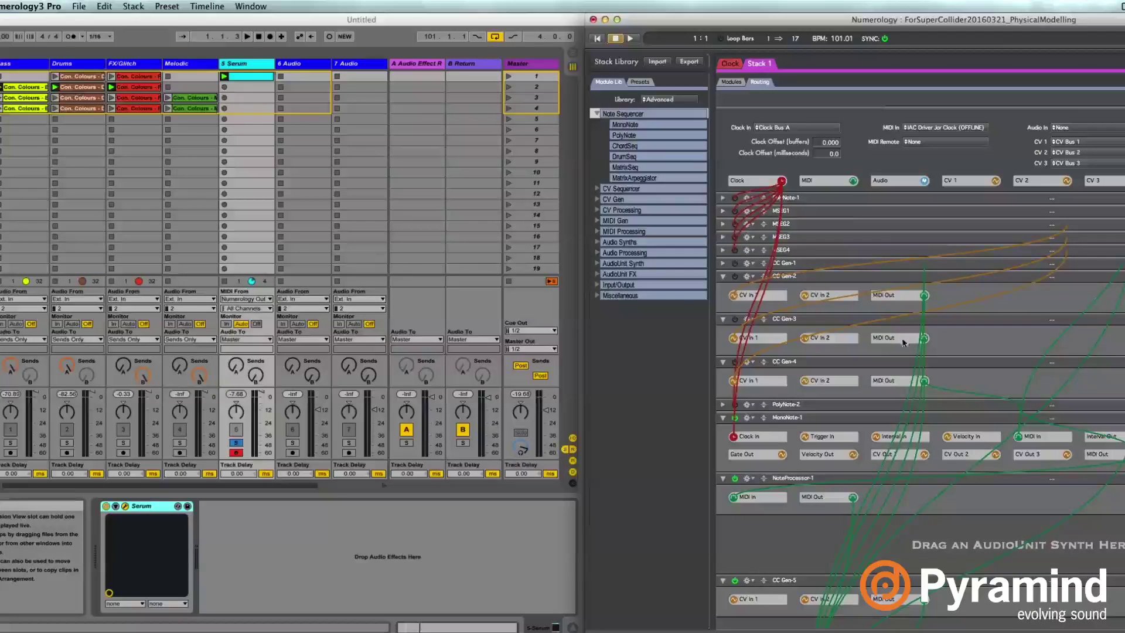
scroll(854, 358, "down", 3)
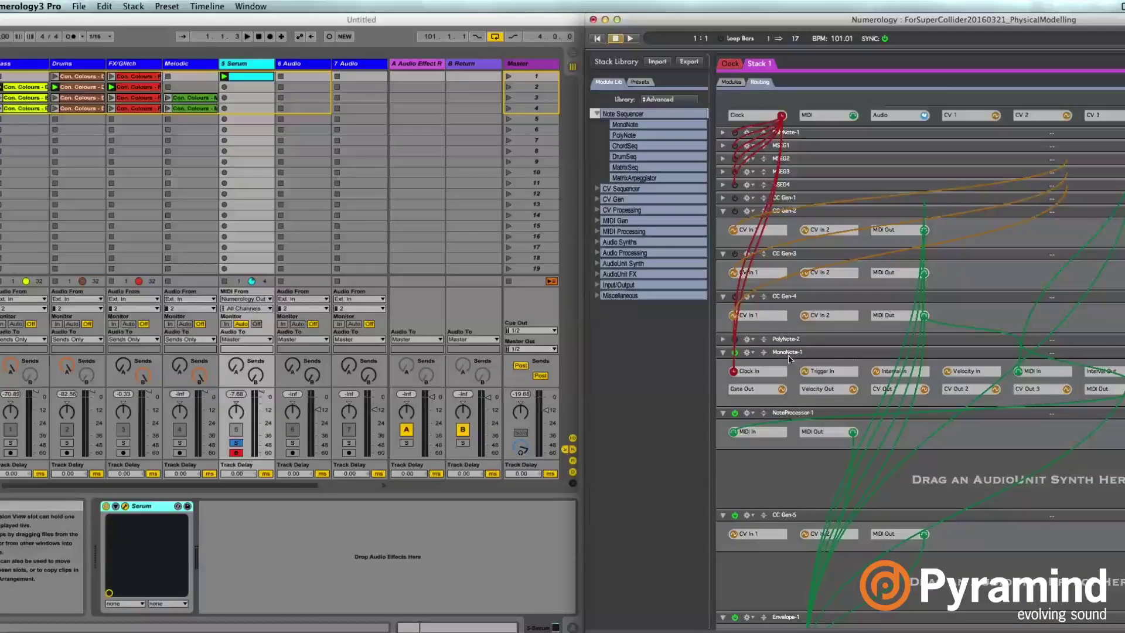
scroll(1111, 356, "down", 1)
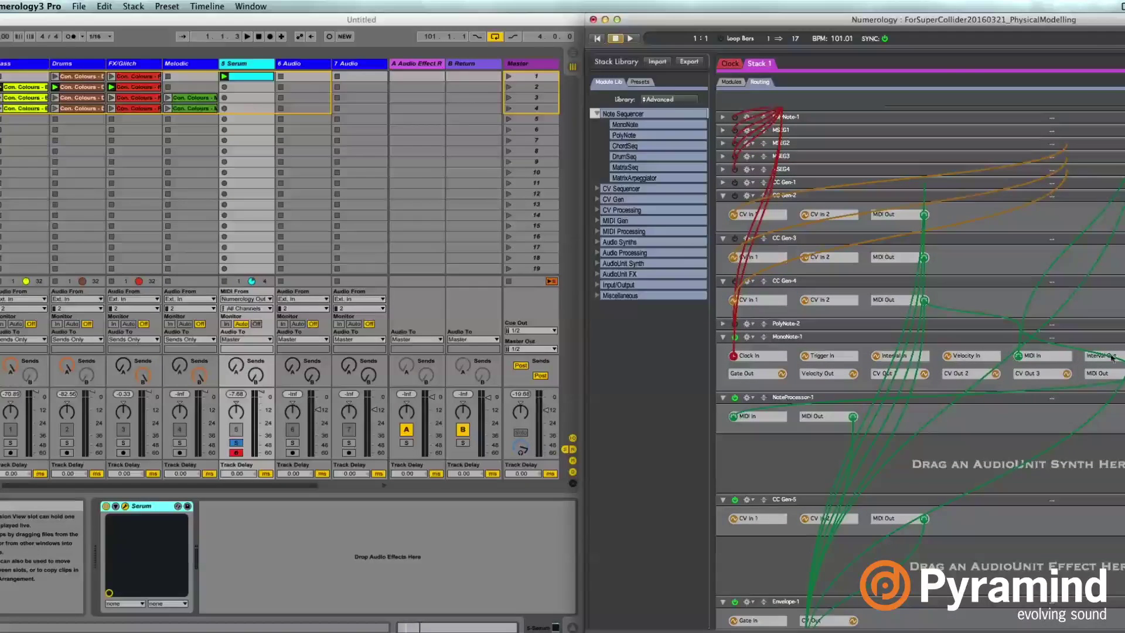
scroll(790, 533, "down", 2)
scroll(791, 533, "down", 3)
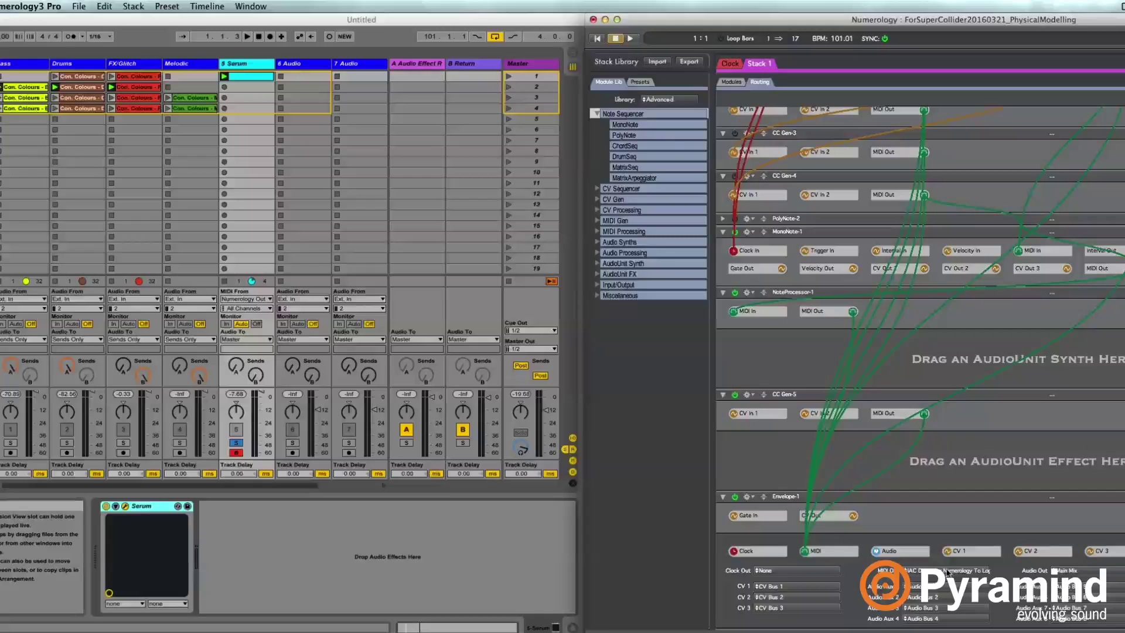
left_click(933, 575)
left_click(950, 571)
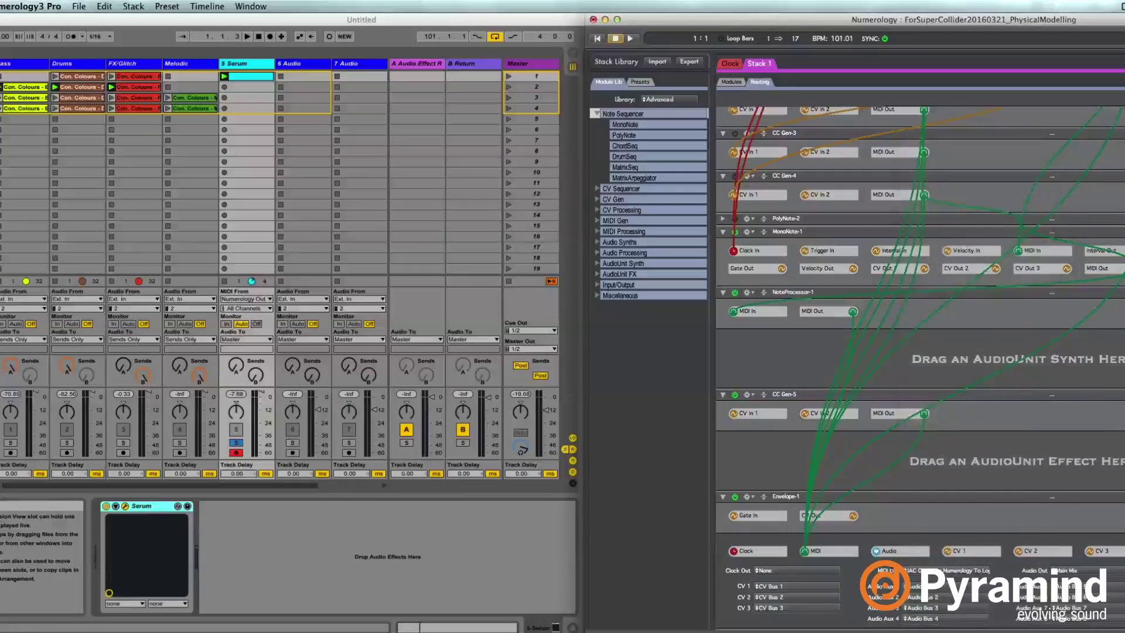
left_click(933, 573)
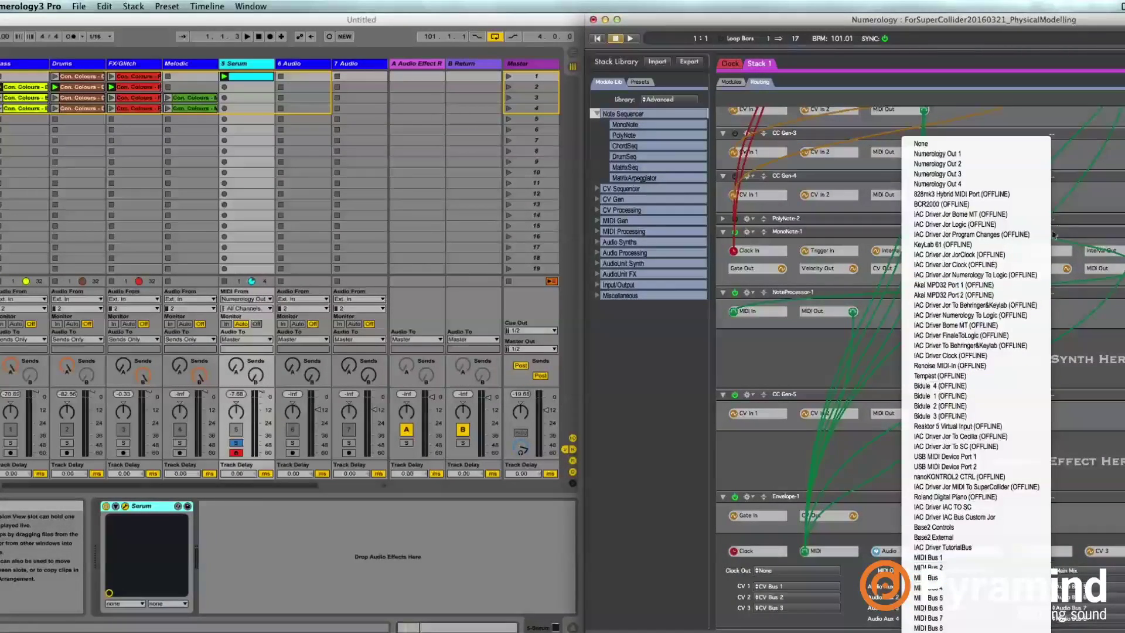
left_click(958, 153)
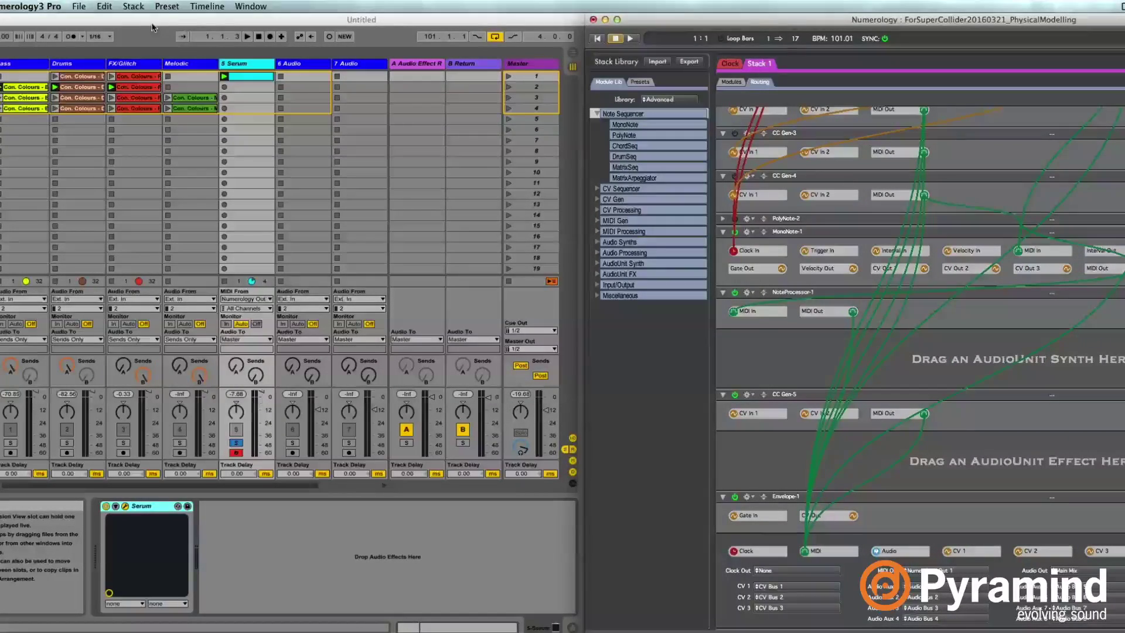
left_click(255, 143)
- Close Serum's editor and set the Serum track's MIDI From input to Numerology Out
left_click(153, 131)
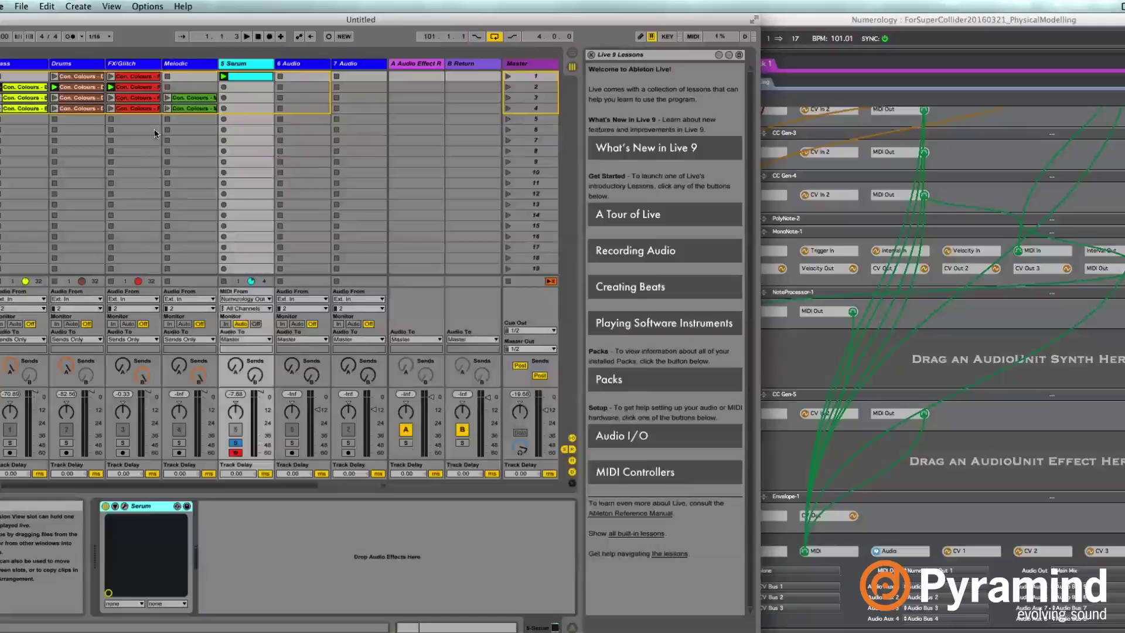
left_click(256, 298)
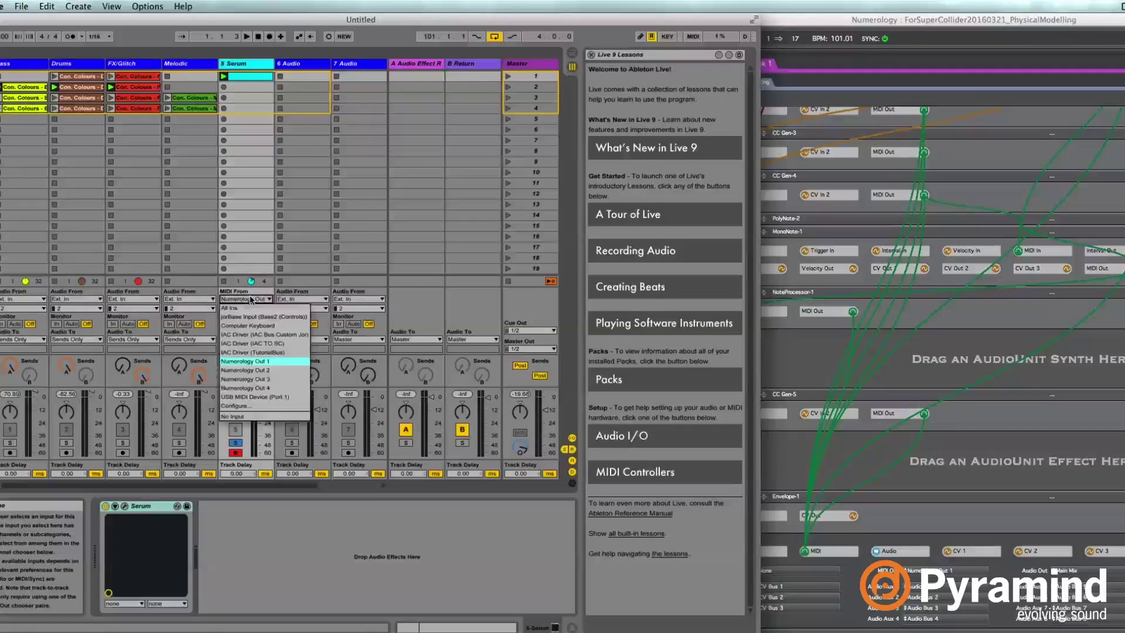
left_click(270, 363)
left_click(255, 299)
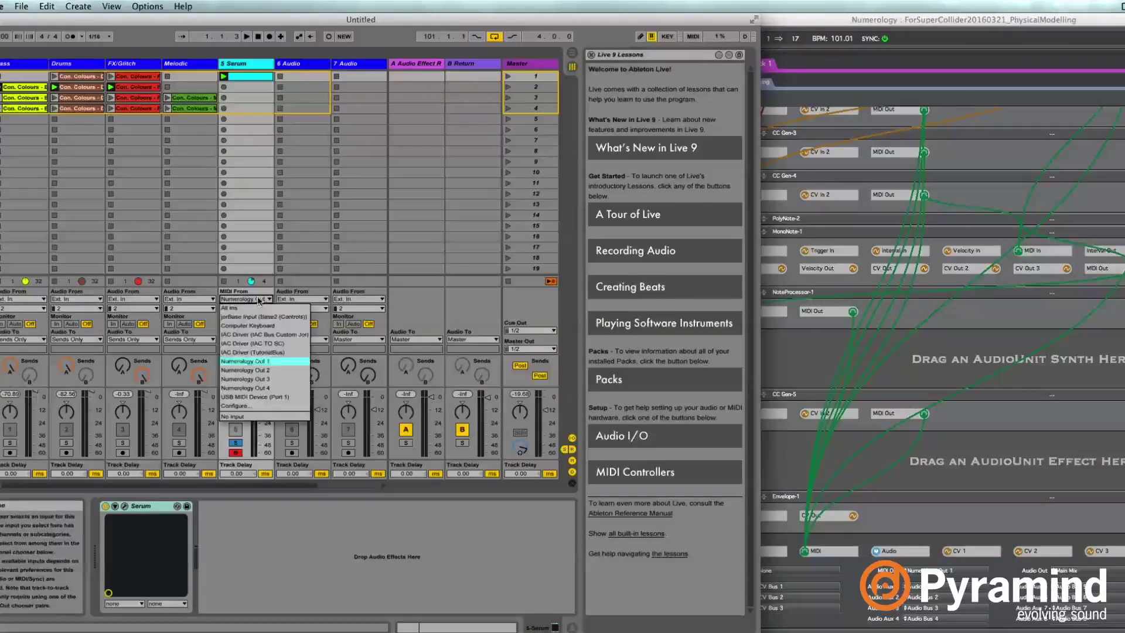
left_click(252, 308)
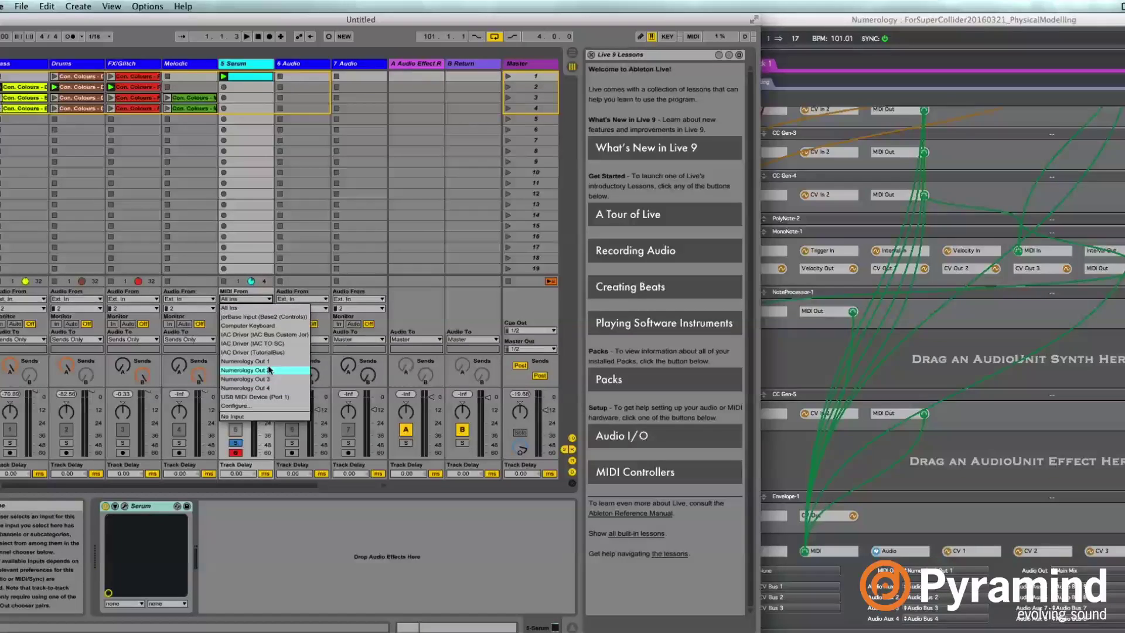
left_click(268, 362)
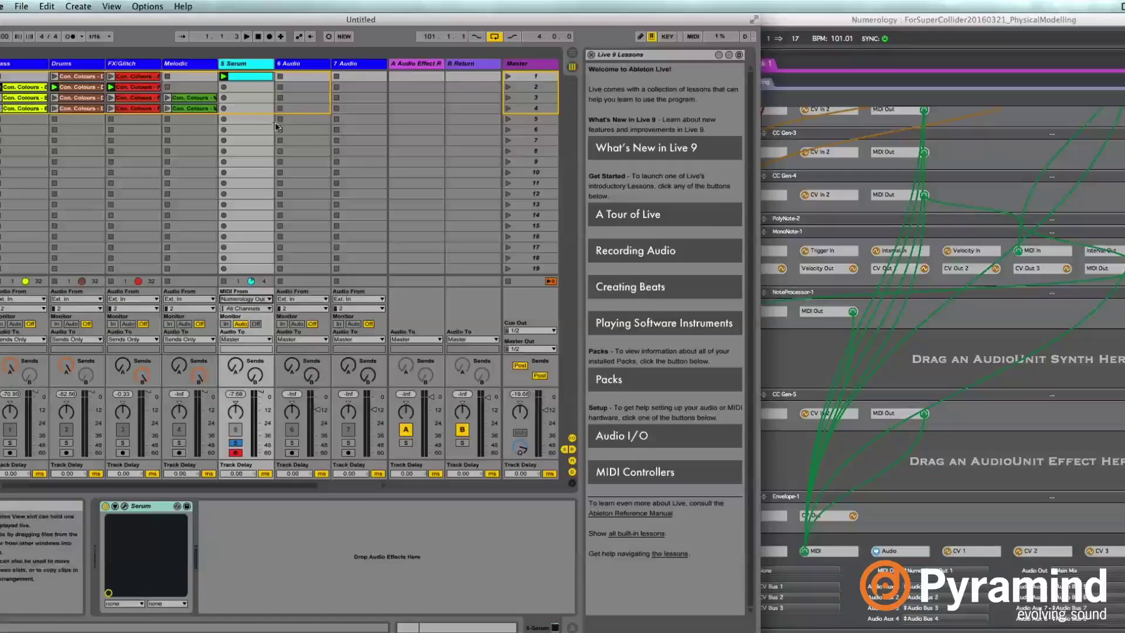
- Set MonoNote-1's step rate to 16th notes while auditioning the sequence
left_click(933, 63)
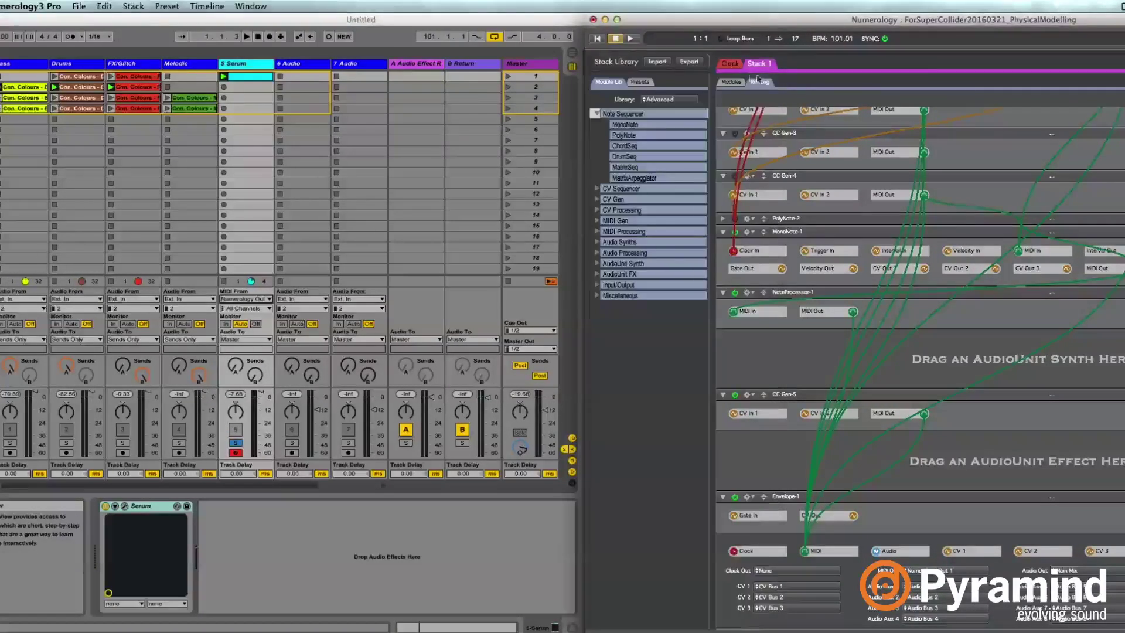
left_click(732, 82)
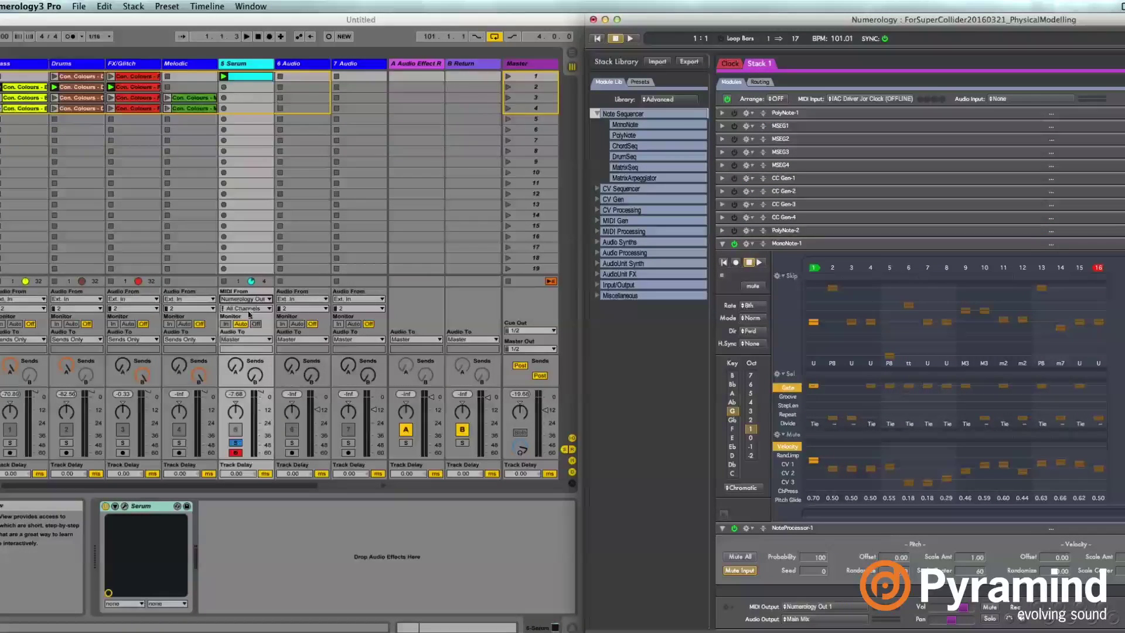
key("space")
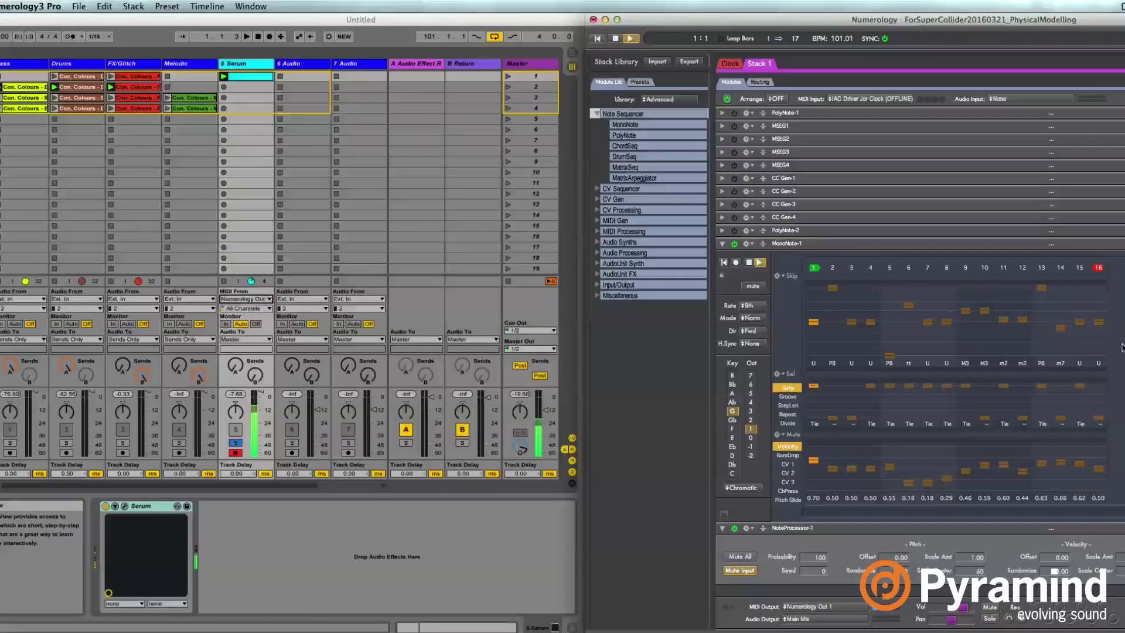
left_click(750, 304)
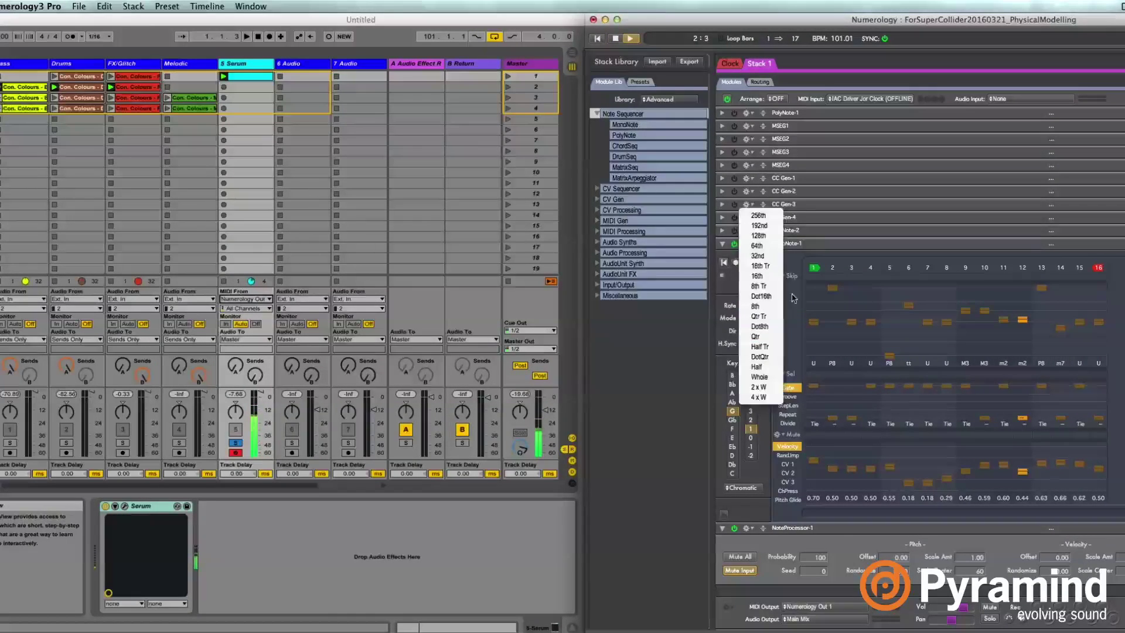
left_click(767, 277)
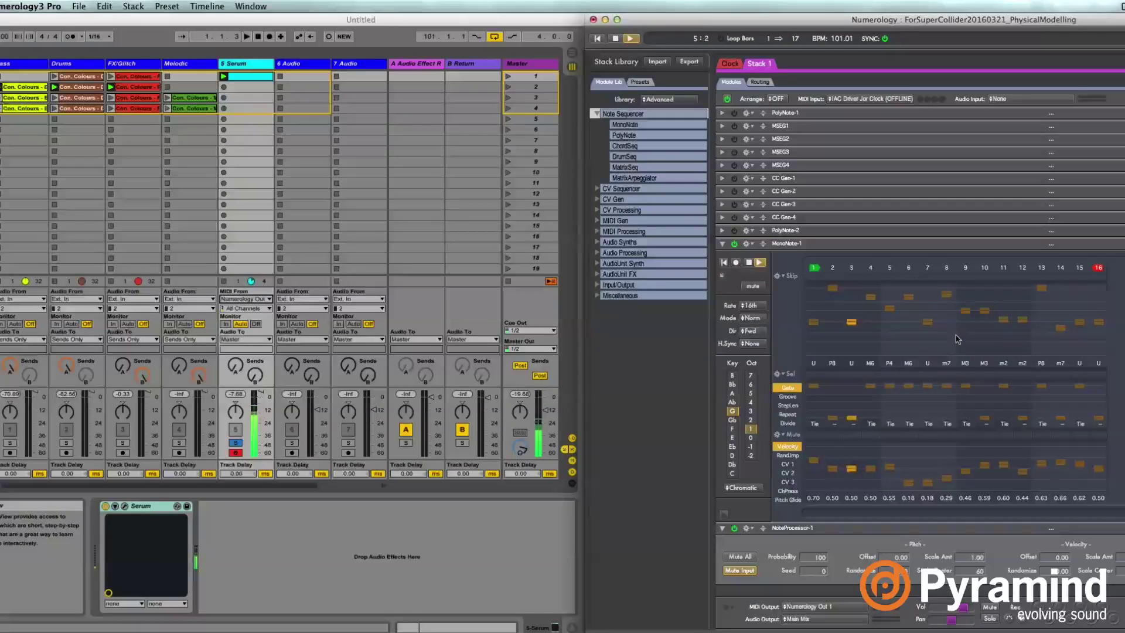
key("space")
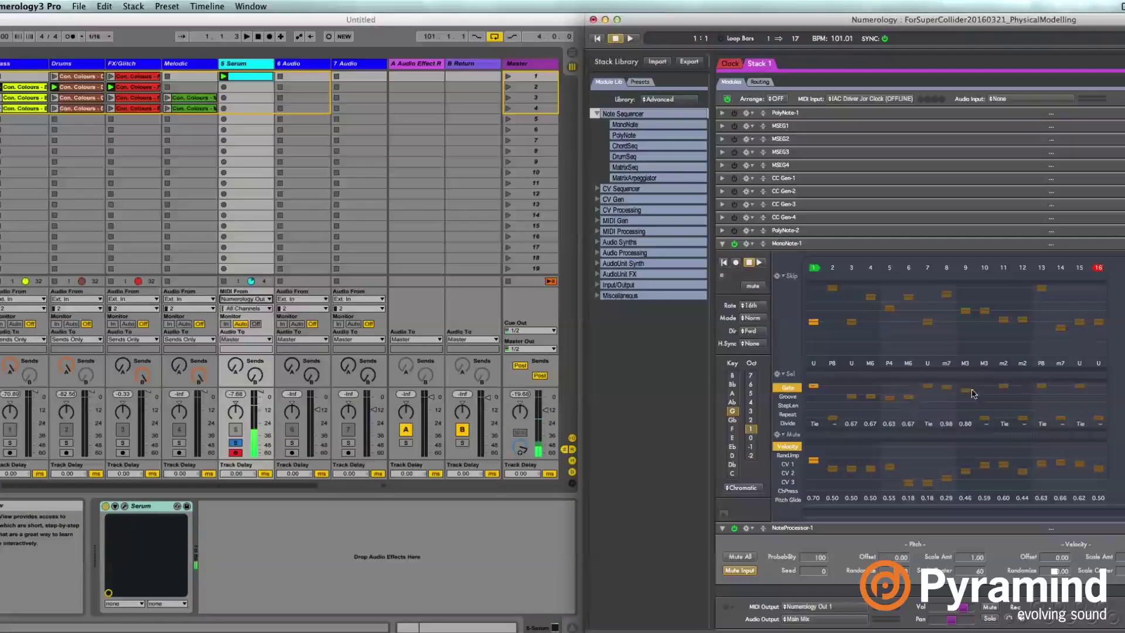
- Replace ties with gate lengths on step 2 and later steps, then audition the result
mouse_move(863, 398)
left_mouse_down()
mouse_move(1013, 396)
mouse_move(922, 390)
left_mouse_up()
left_click_drag(829, 404, 816, 402)
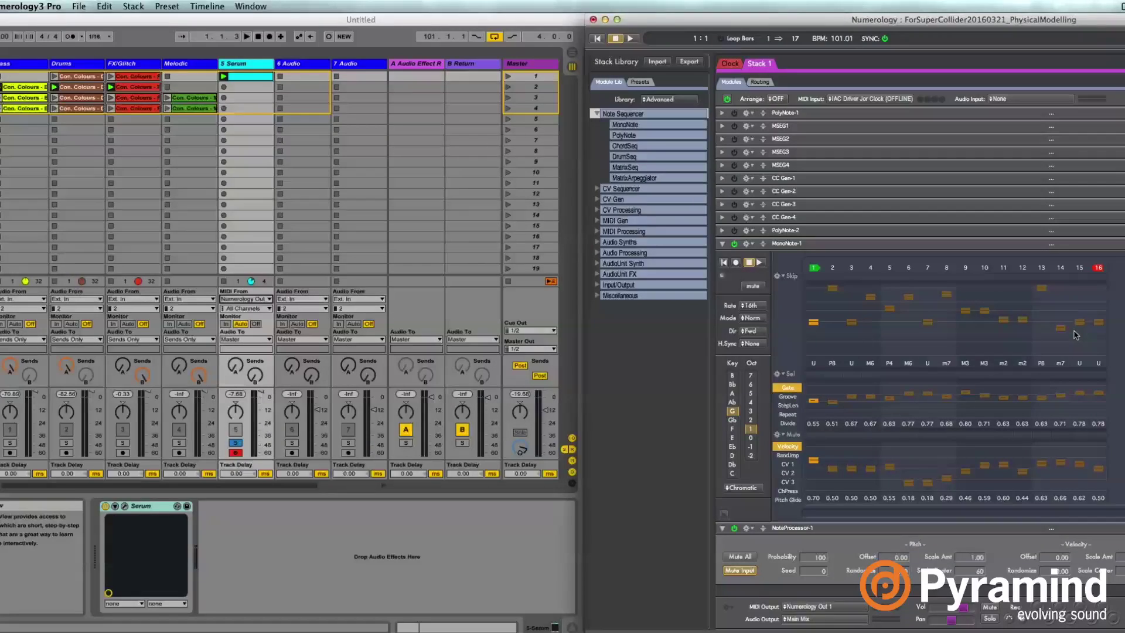
key("space")
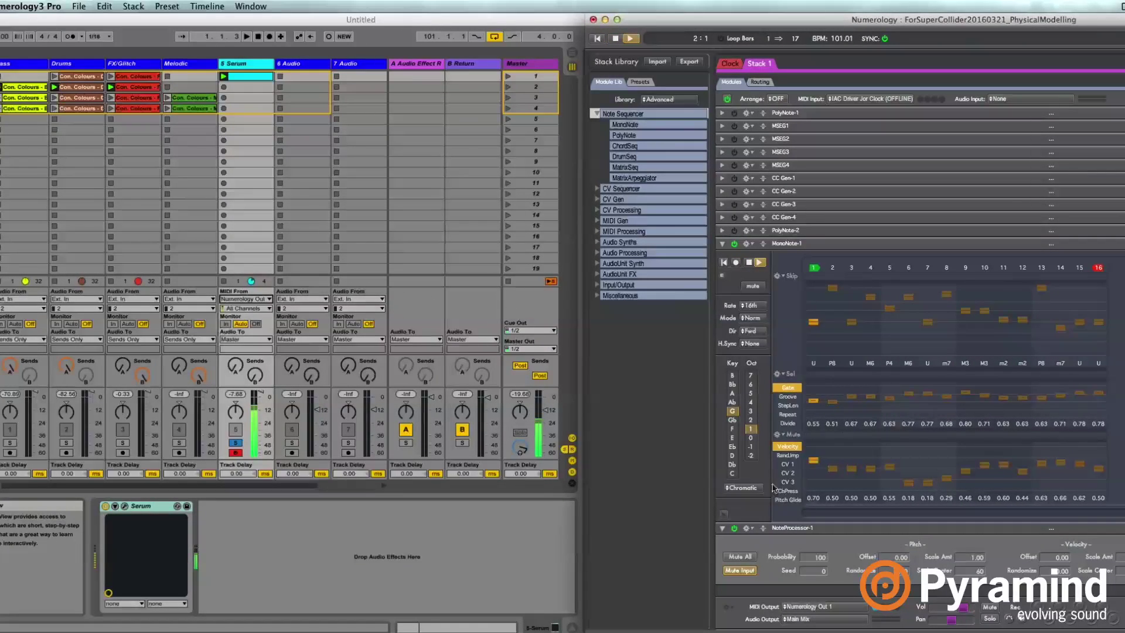
key("space")
- Switch the scale from Chromatic to Minor and redraw gate lengths across steps 2–10 during playback
left_click(742, 488)
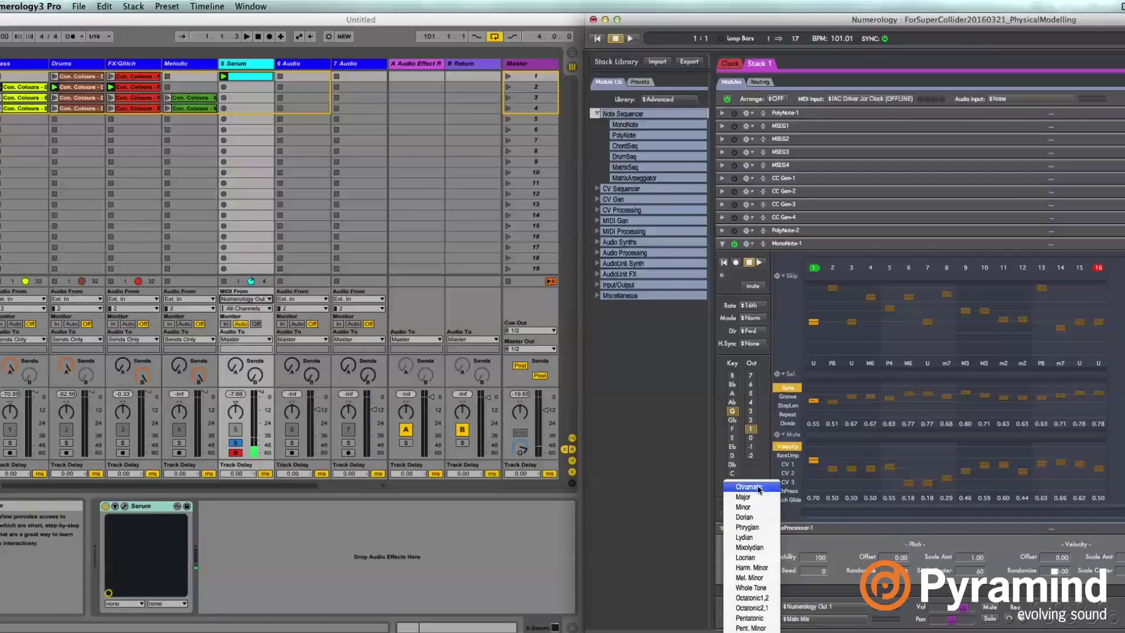
left_click(743, 507)
key("space")
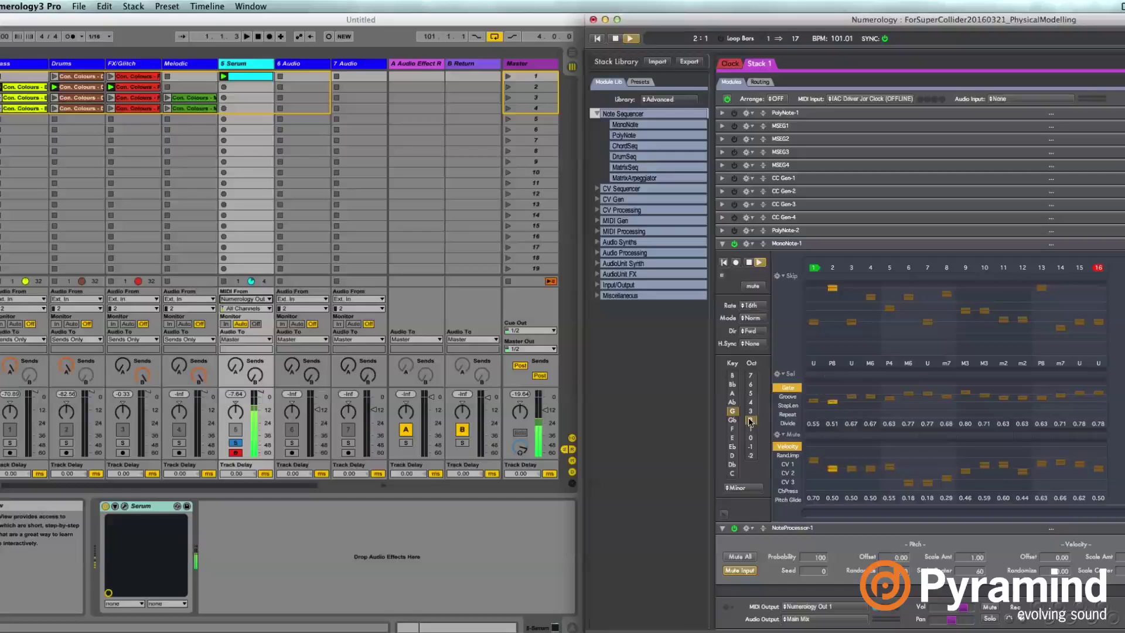
left_click_drag(833, 393, 984, 398)
key("space")
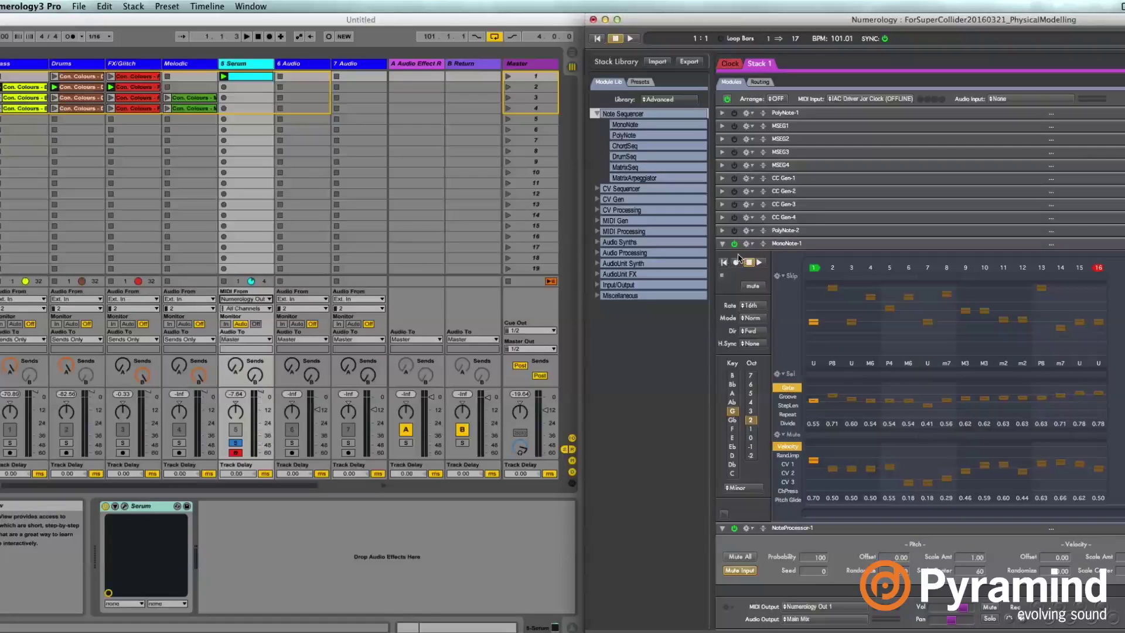
- Draw a mostly descending step curve in MSEG1, then expand MSEG1 in Routing to show its ports
left_click(722, 125)
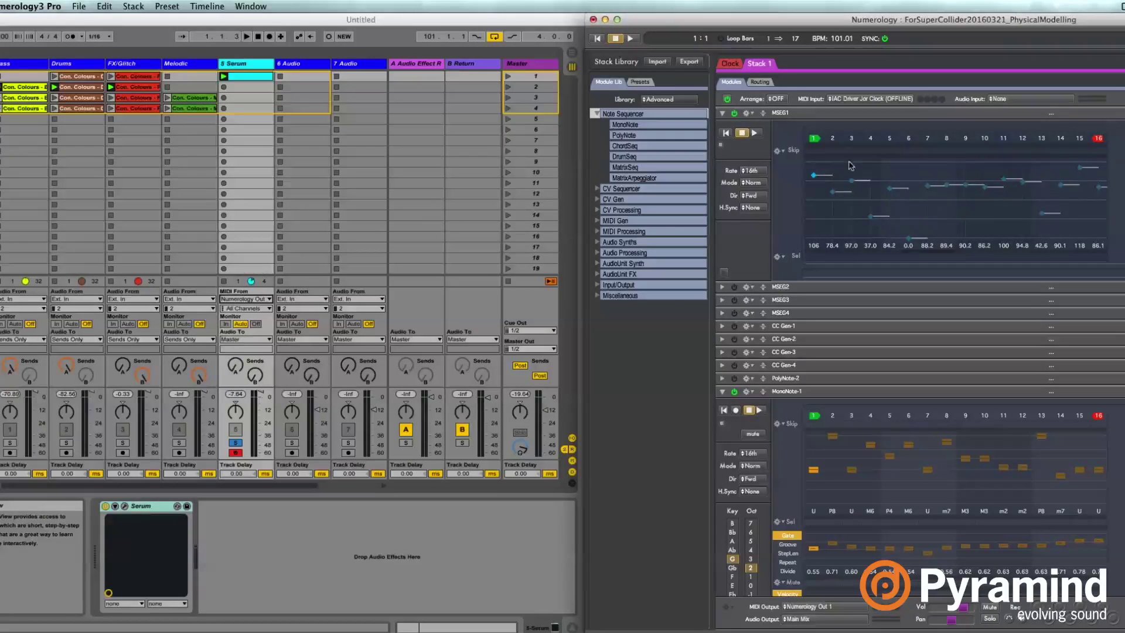
mouse_move(948, 204)
left_mouse_down()
mouse_move(829, 189)
mouse_move(1099, 186)
left_mouse_up()
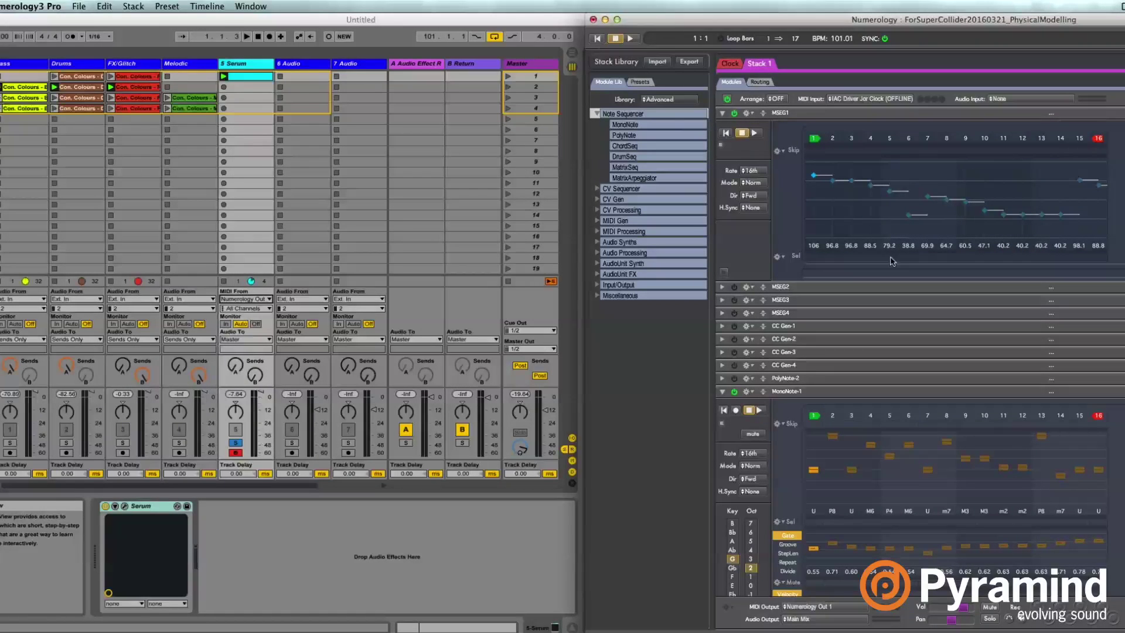
left_click(759, 82)
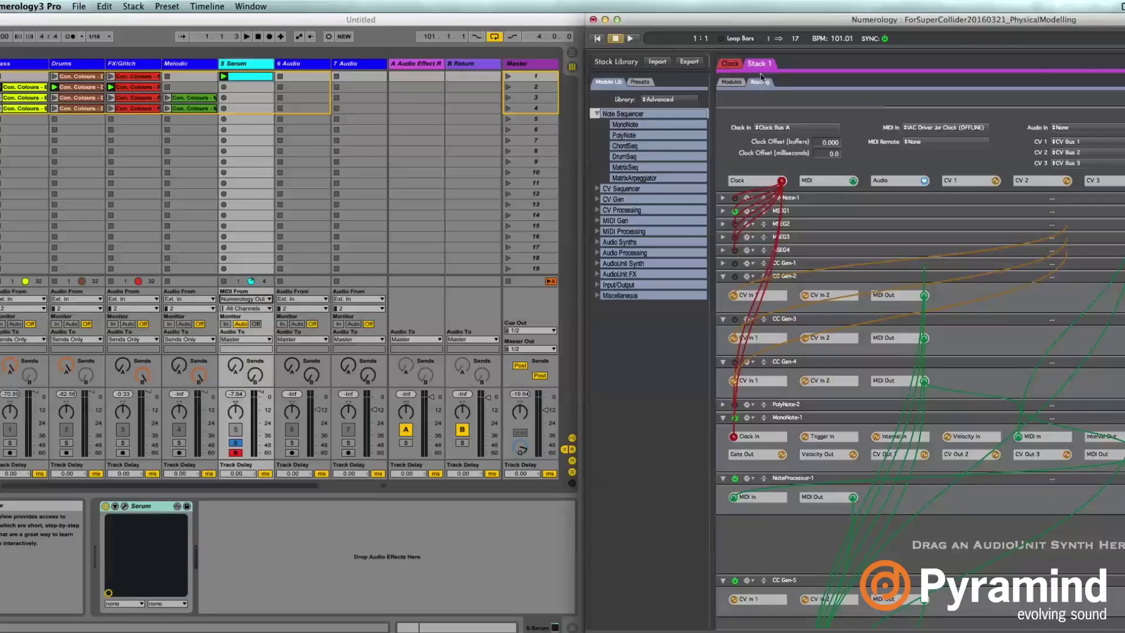
left_click(722, 211)
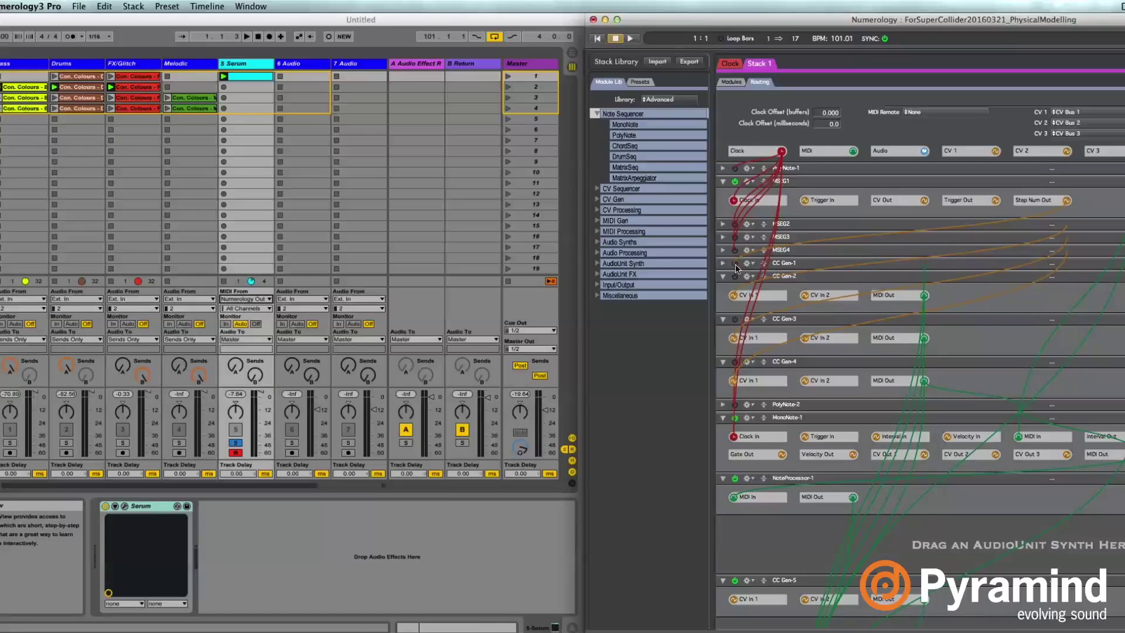
- Switch on CC Gen-1 and set its Voice 1 to send MIDI CC 5 with a 127 maximum
left_click(736, 268)
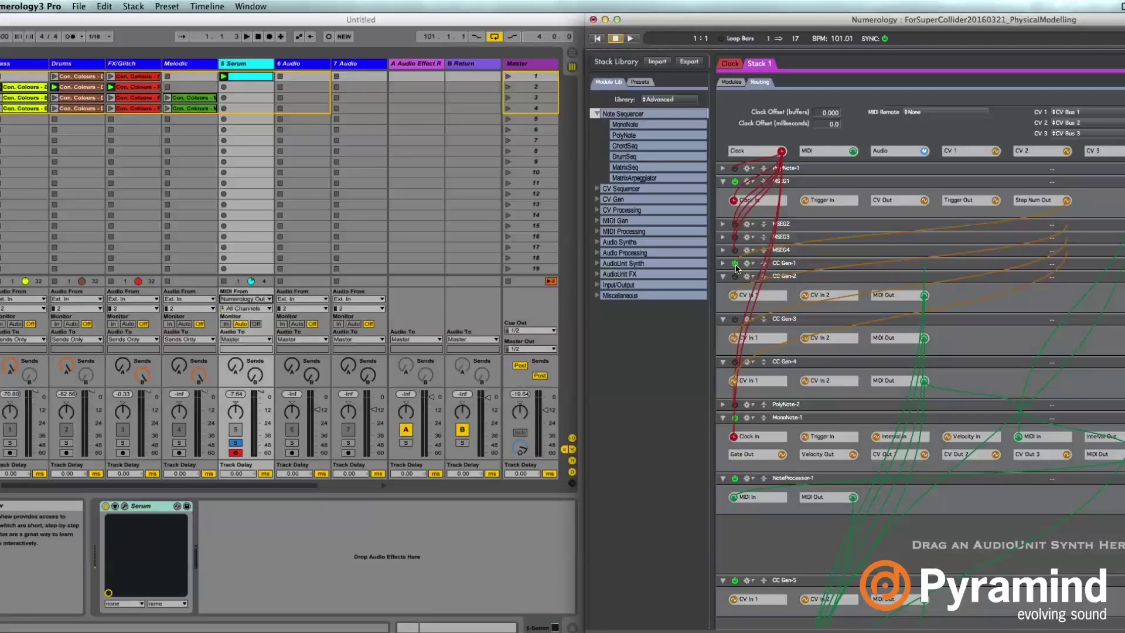
left_click(737, 82)
left_click(723, 339)
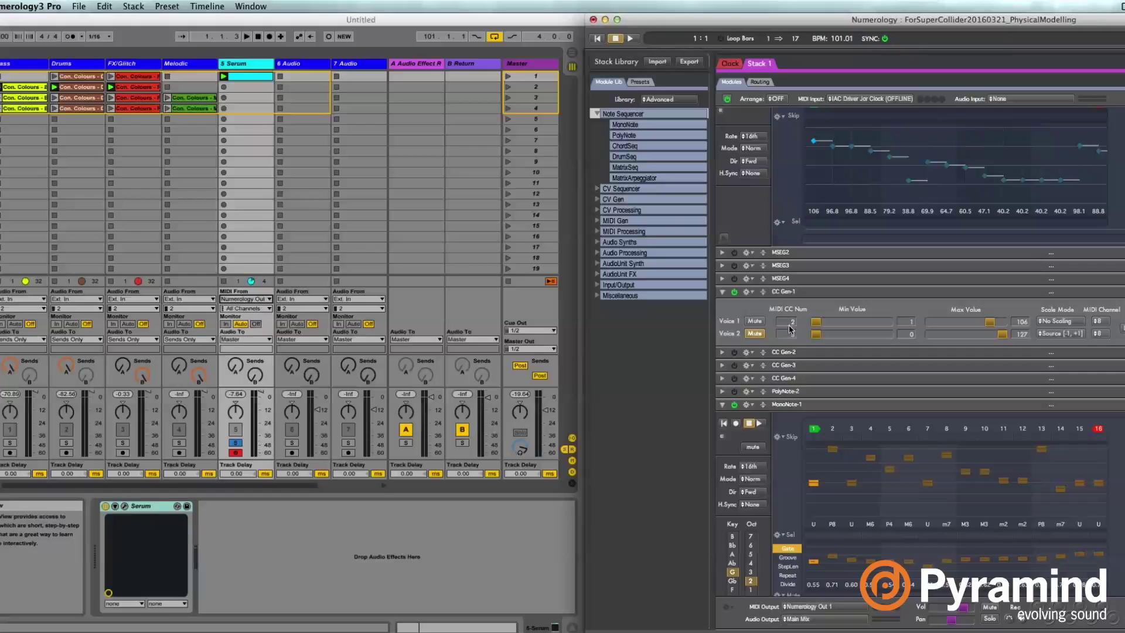
left_click_drag(797, 321, 800, 326)
- Open Serum and, with Numerology playing, MIDI-learn Serum's wavetable position to the incoming CC
left_click(262, 81)
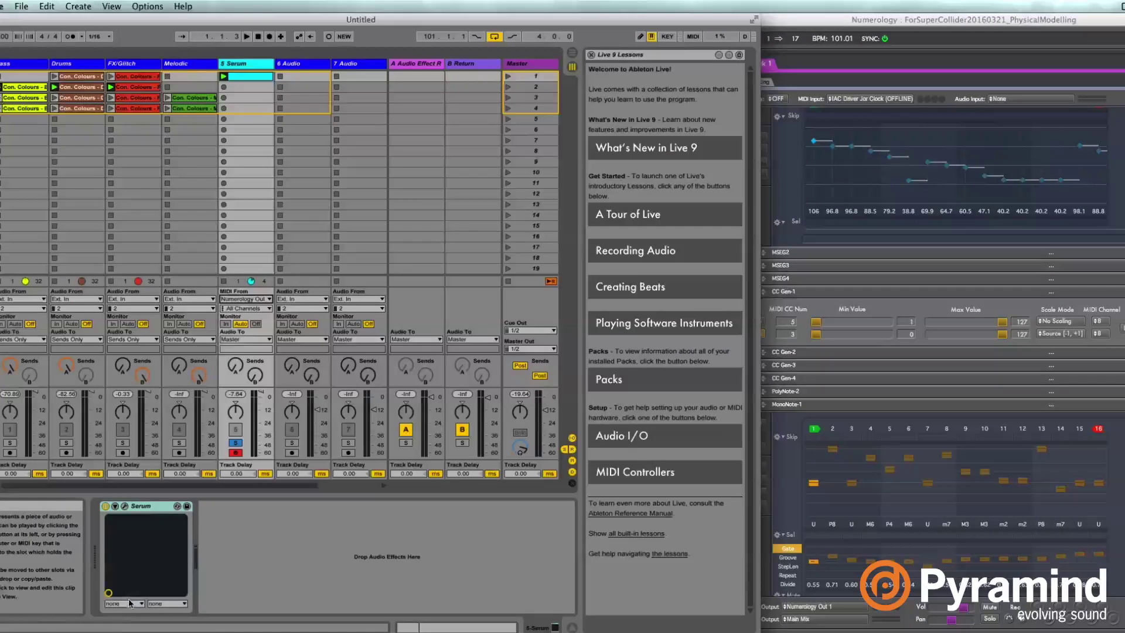
left_click(124, 507)
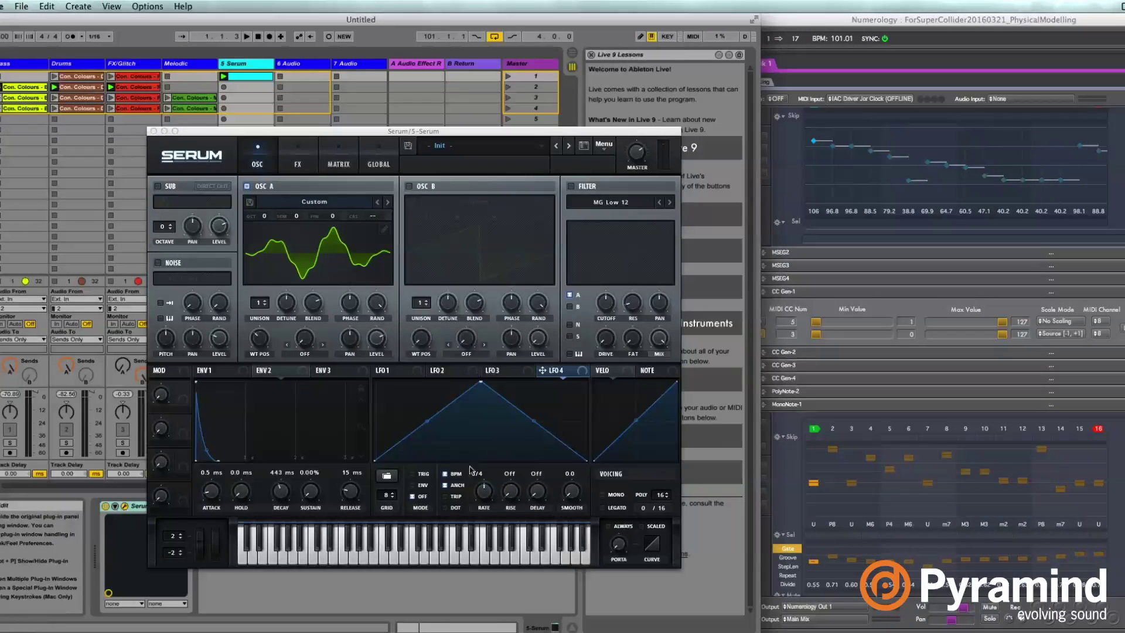
left_click(821, 23)
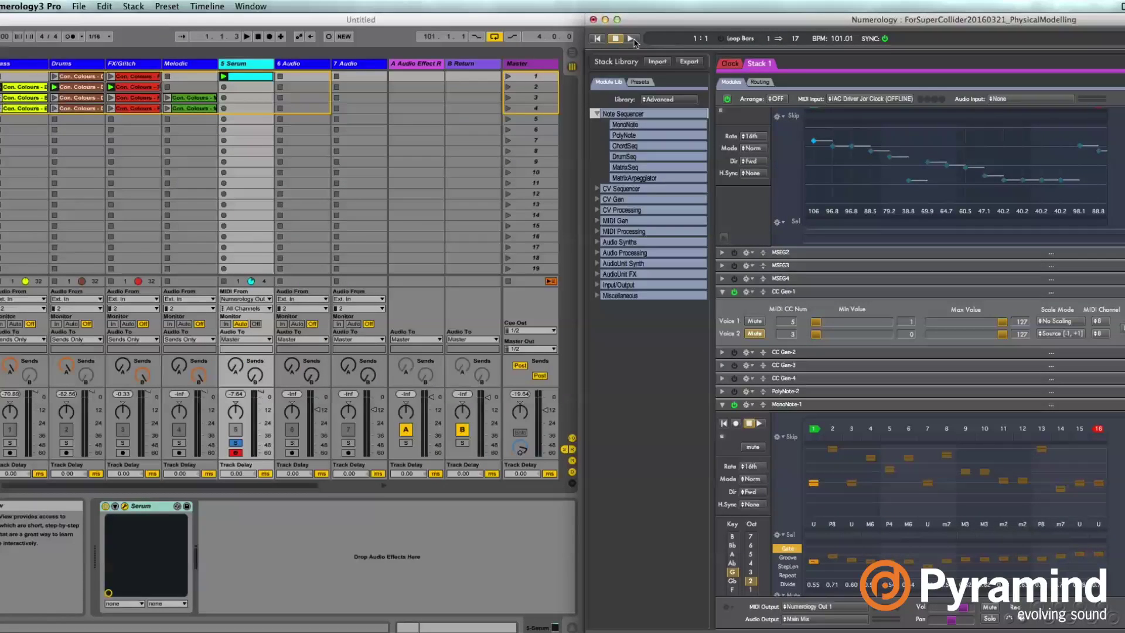
key("space")
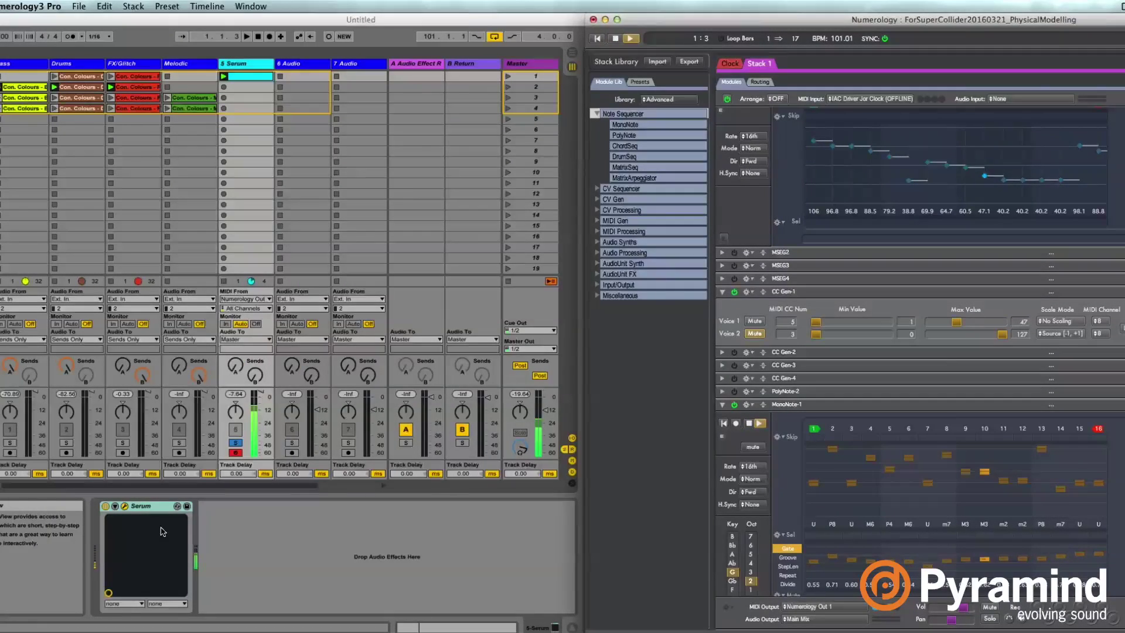
left_click(318, 465)
right_click(260, 346)
mouse_move(295, 413)
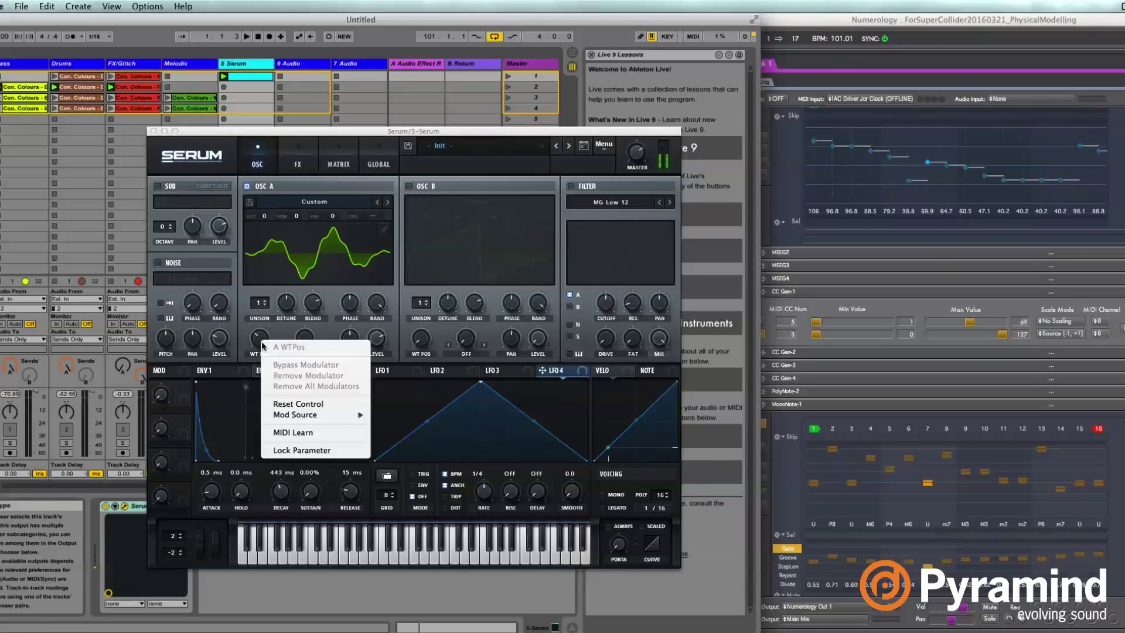
left_click(319, 431)
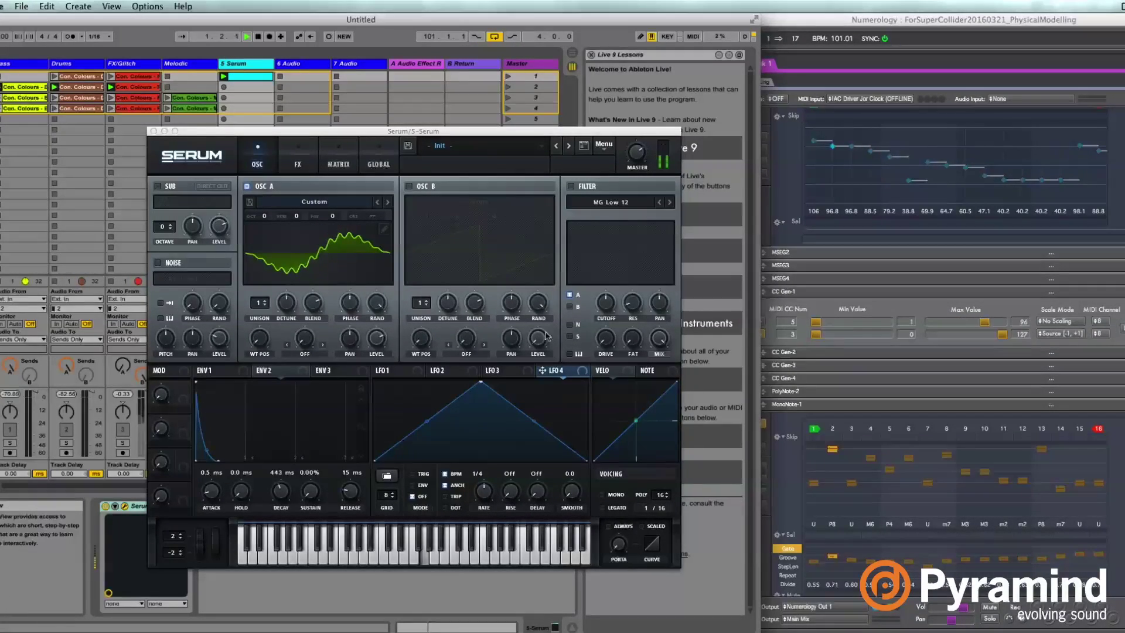
- Lower MSEG1's values at steps 3 and 4, then stop playback
left_click(888, 132)
left_click_drag(868, 159, 851, 204)
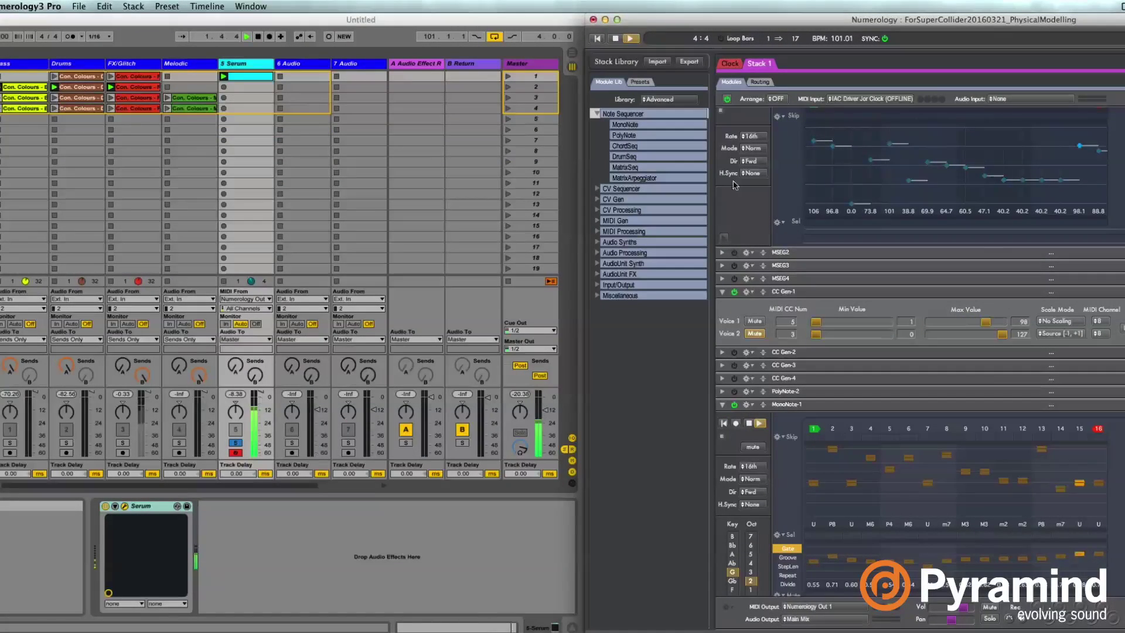
key("space")
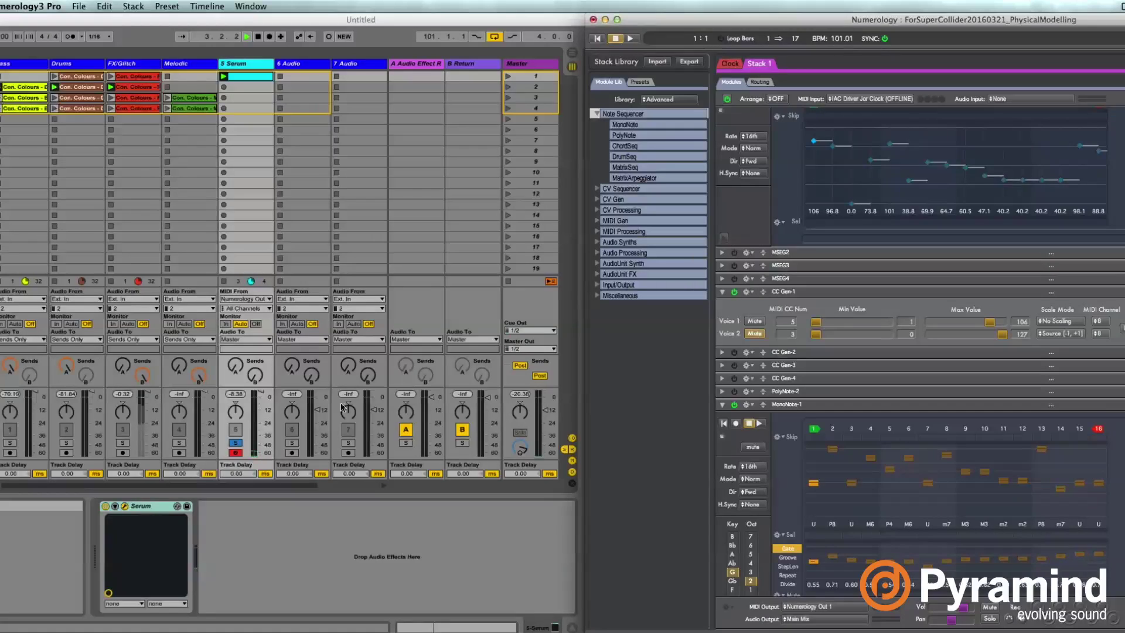
- Close and reopen Serum's window, then return to Numerology with Cmd+Tab
left_click(414, 30)
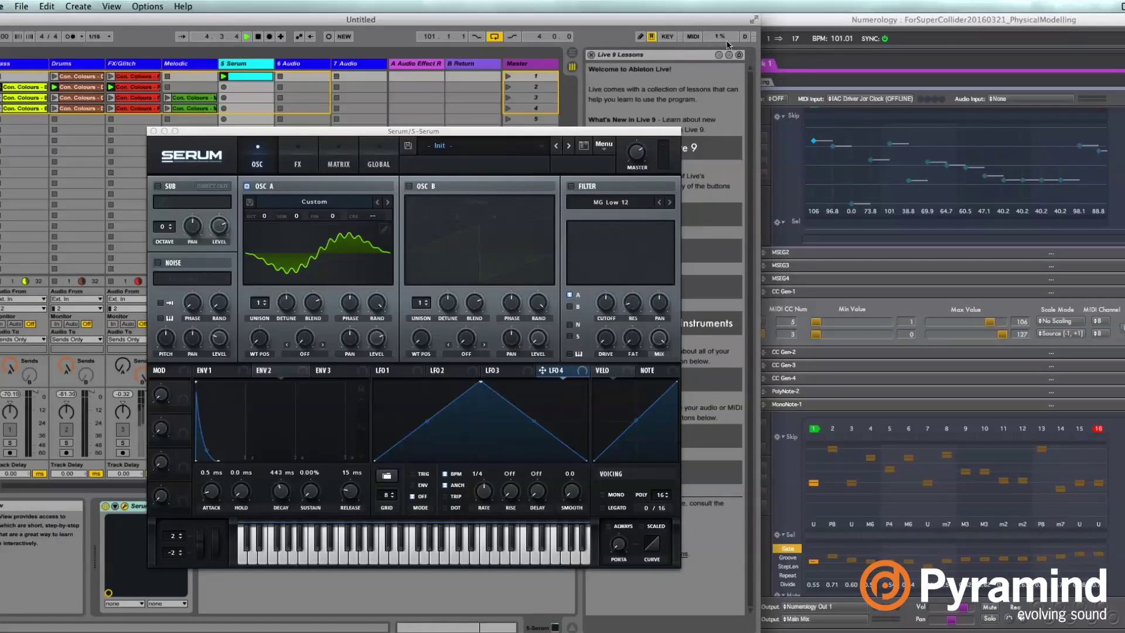
left_click(153, 132)
left_click(960, 31)
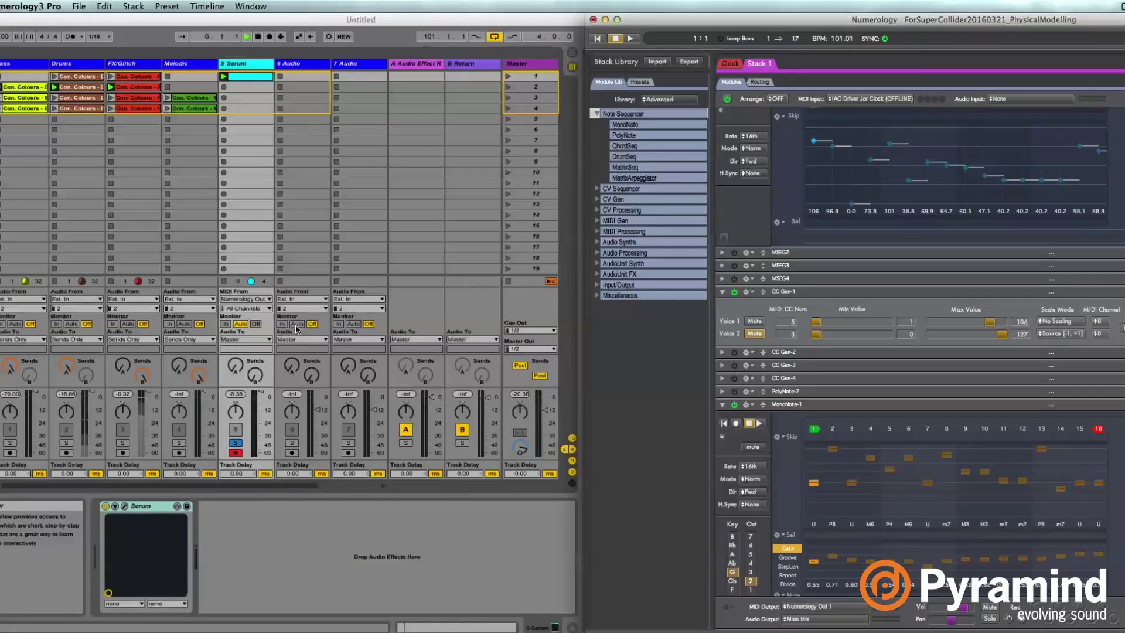
left_click(149, 507)
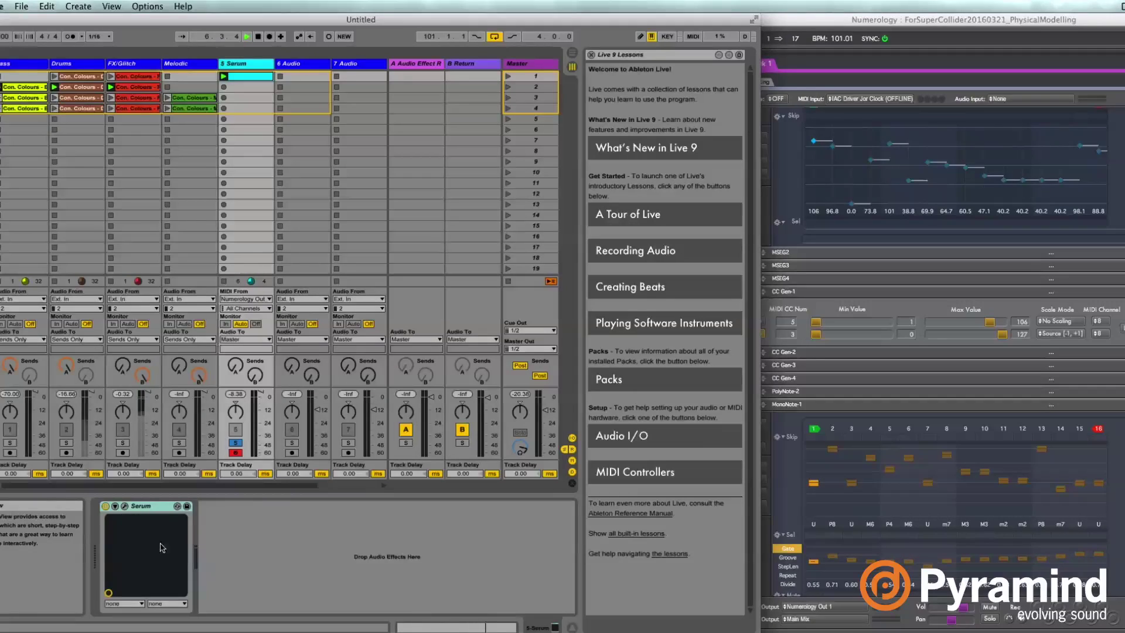
left_click(115, 506)
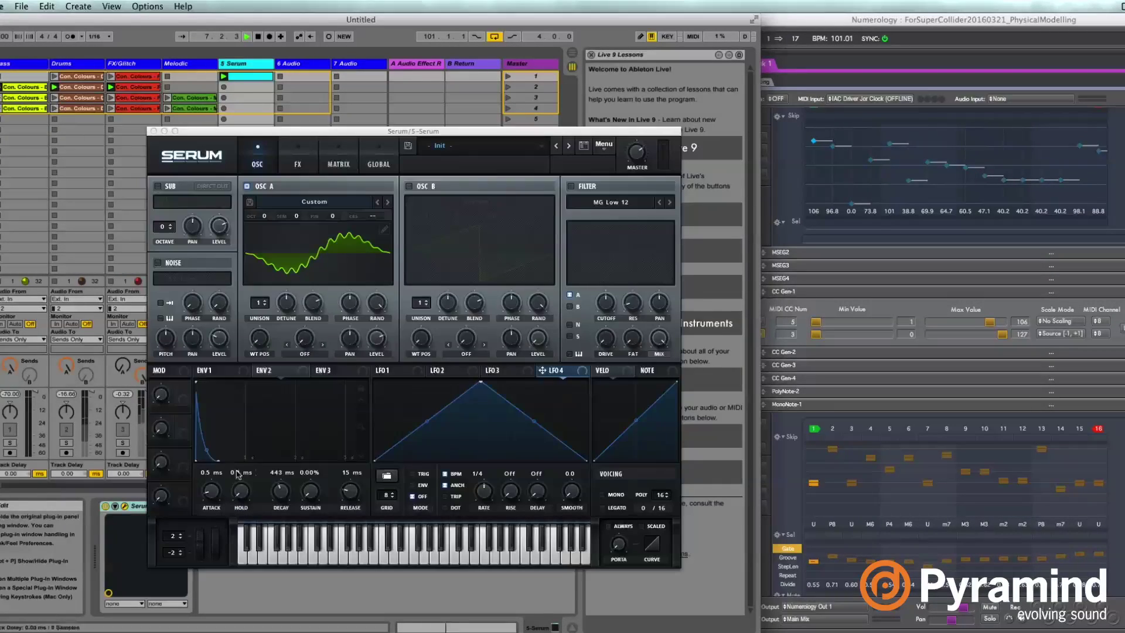
left_click(154, 132)
key("super+Tab")
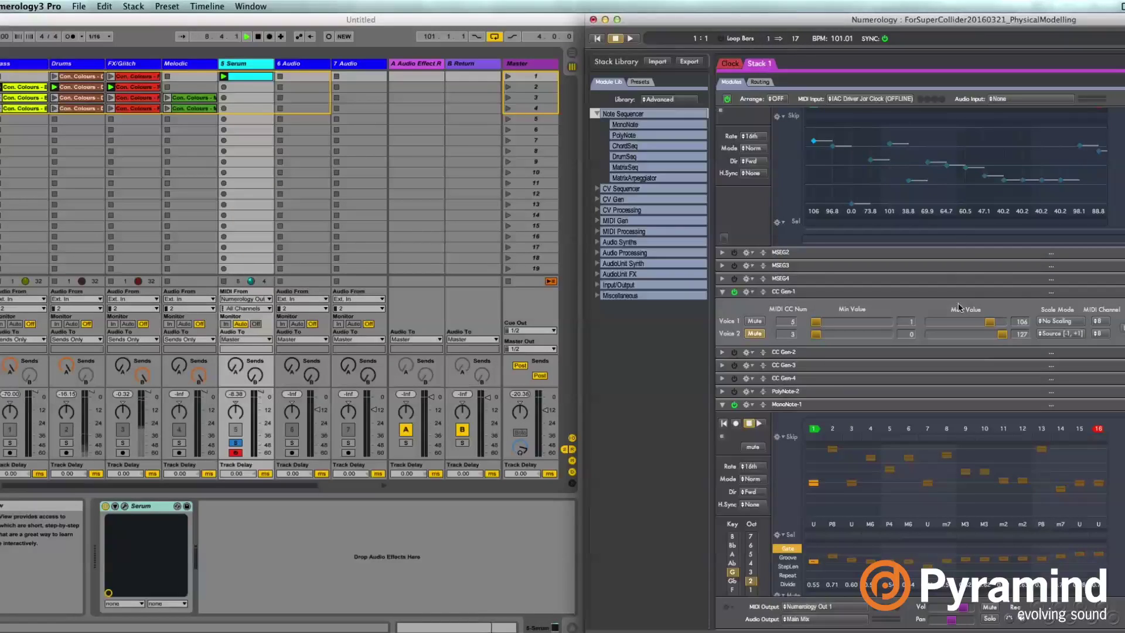
- Scale Voice 1 from Source [-1, +1], lower MSEG1 step 11 to 29.3, and reopen Serum
left_click(1065, 322)
left_click(1067, 311)
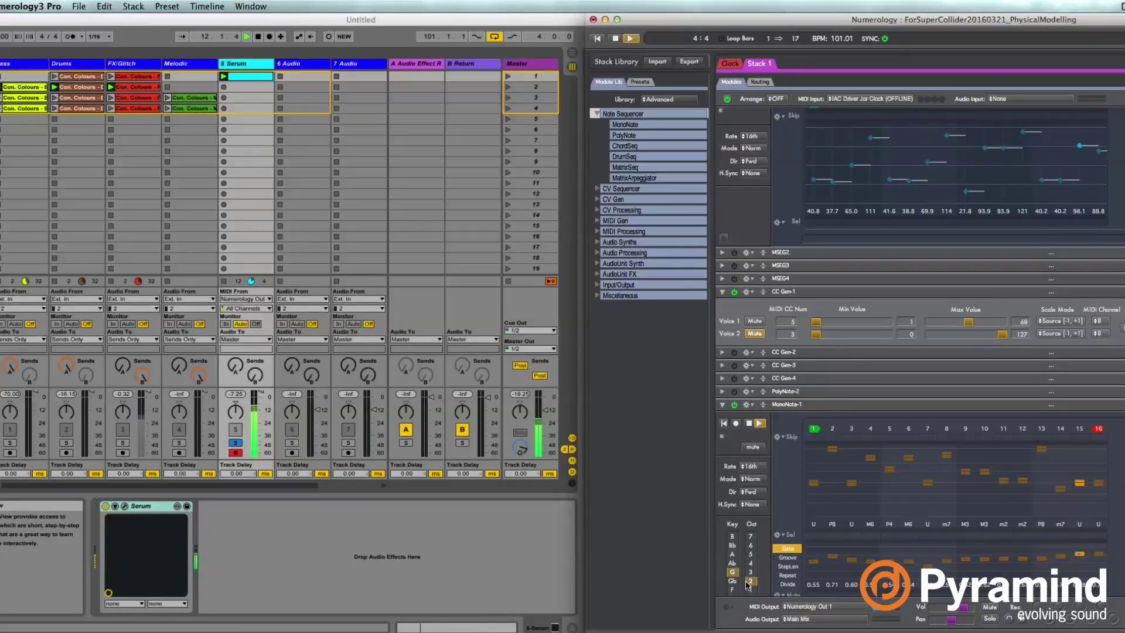
scroll(861, 352, "up", 2)
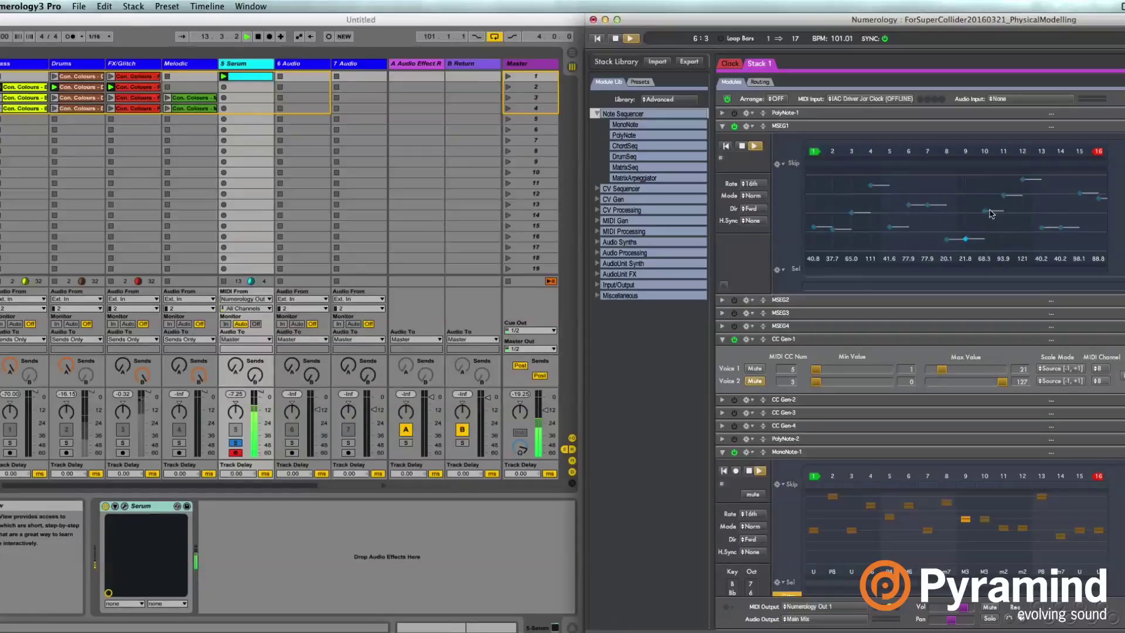
left_click_drag(990, 213, 1015, 235)
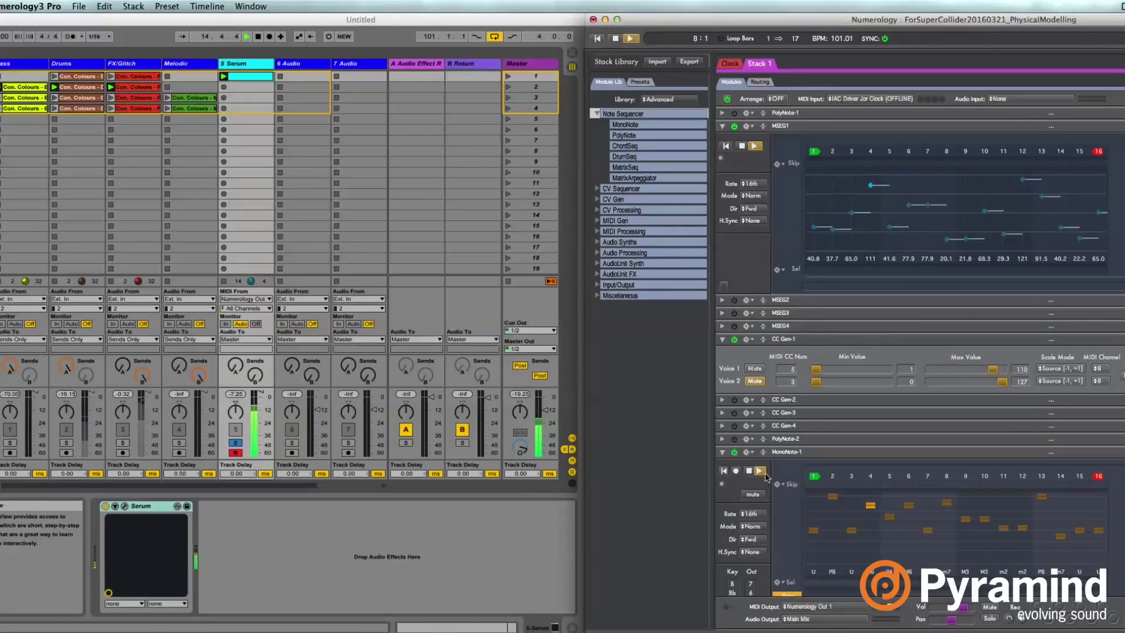
left_click(251, 280)
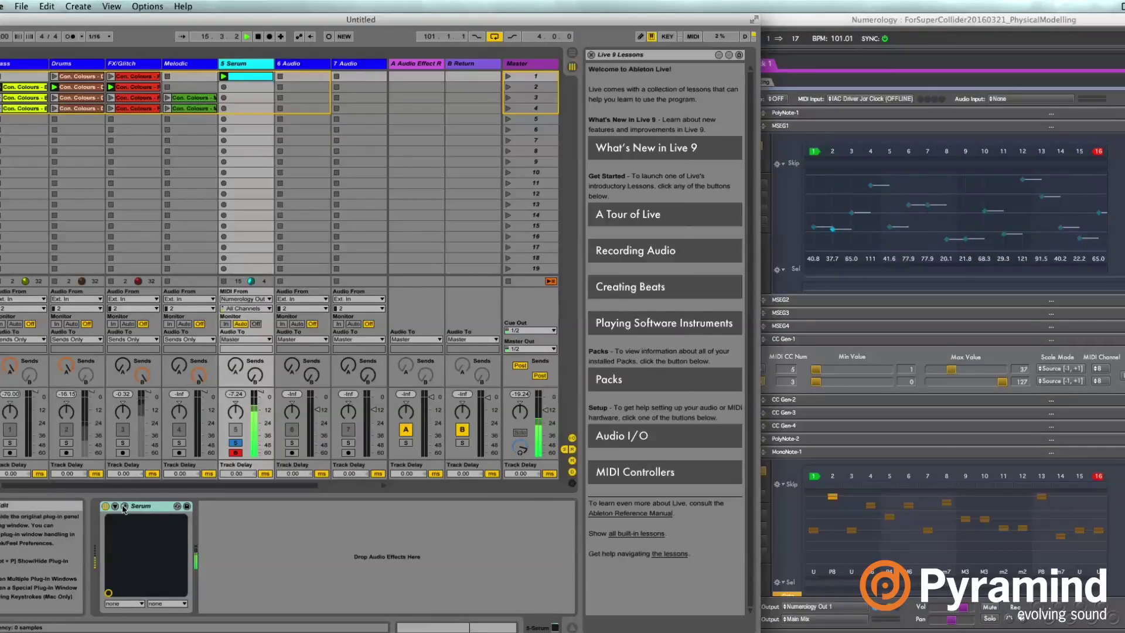
left_click(115, 507)
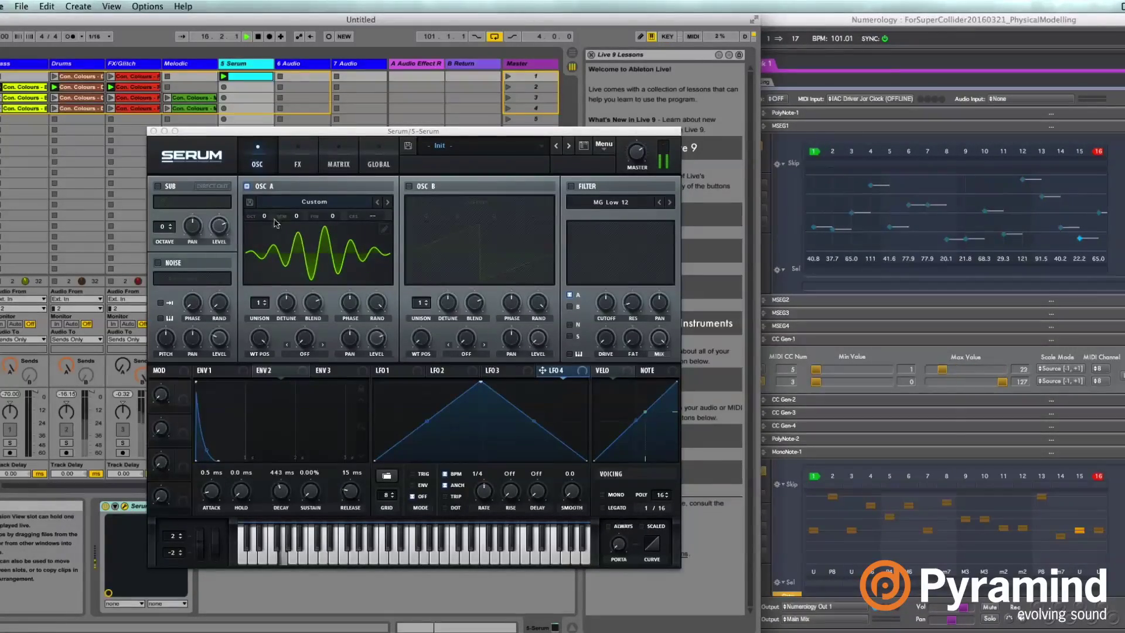
- Route Serum's Env 2 to OSC B level, enable OSC B, and adjust Env 2 attack
left_click(266, 235)
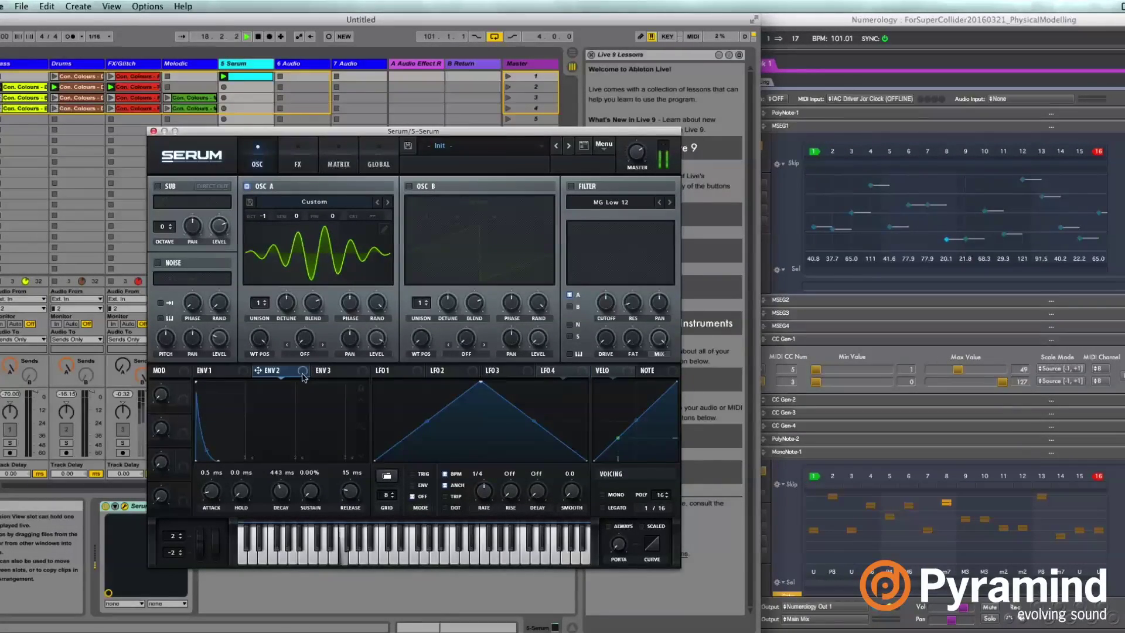
left_click_drag(303, 377, 524, 337)
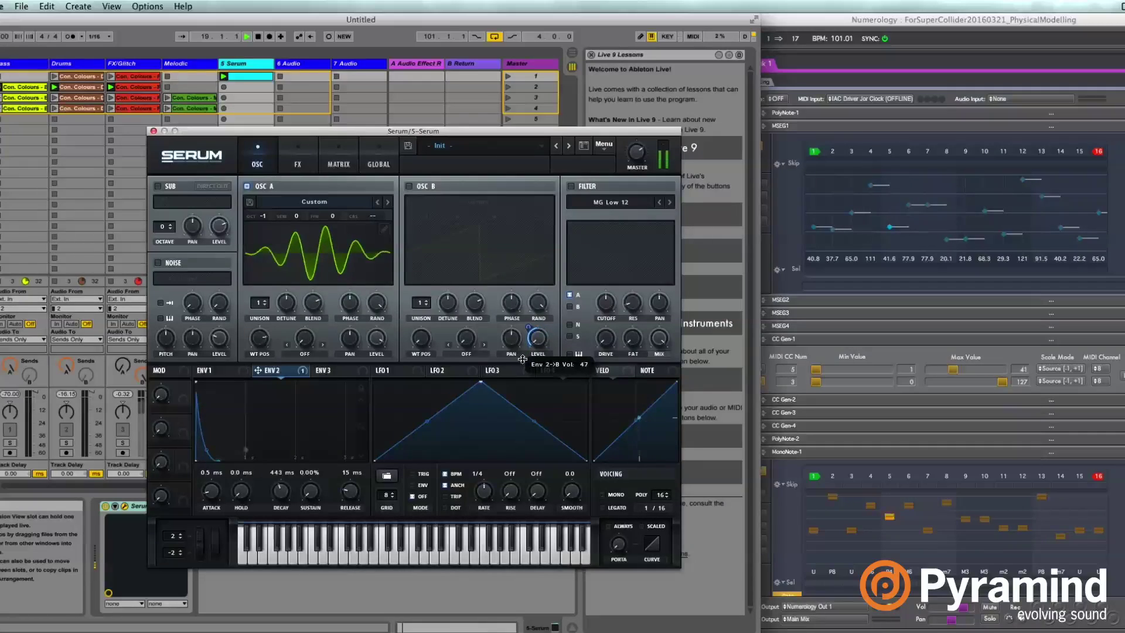
left_click(408, 187)
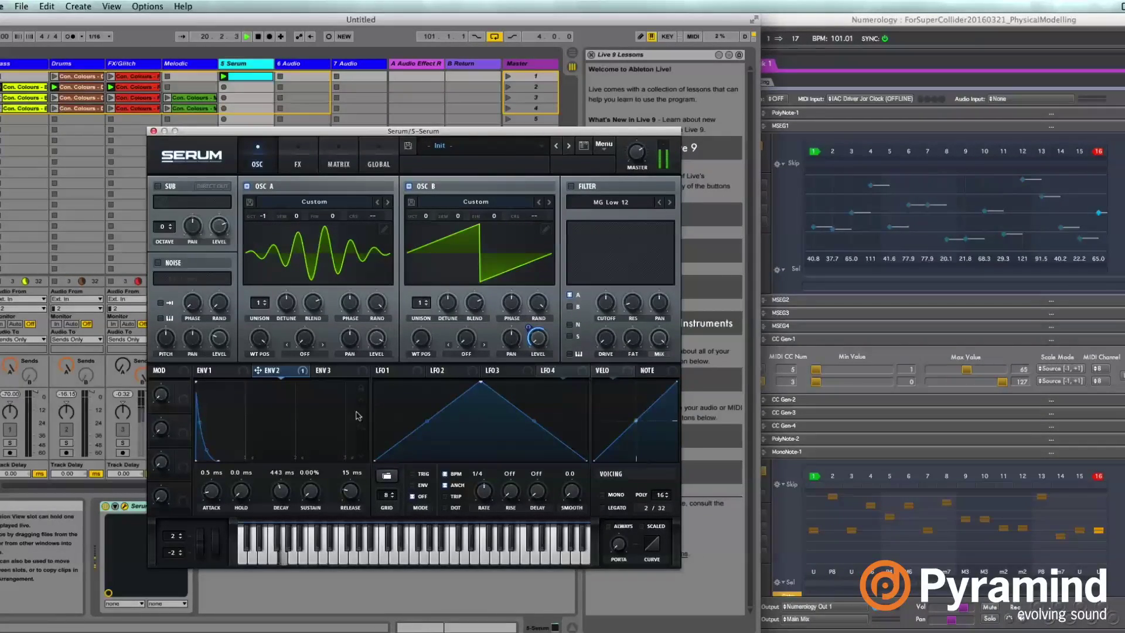
mouse_move(209, 490)
left_mouse_down()
mouse_move(224, 486)
mouse_move(212, 535)
left_mouse_up()
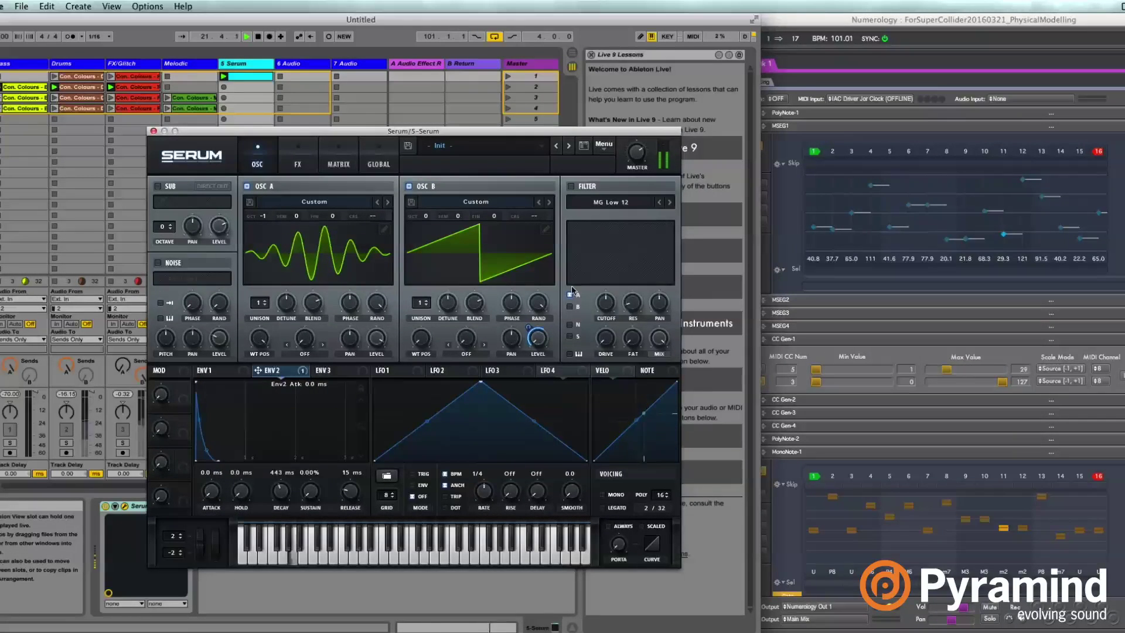
- Enable the filter, MIDI-learn its cutoff, and set Env 2 decay to 1.45 s
left_click(571, 187)
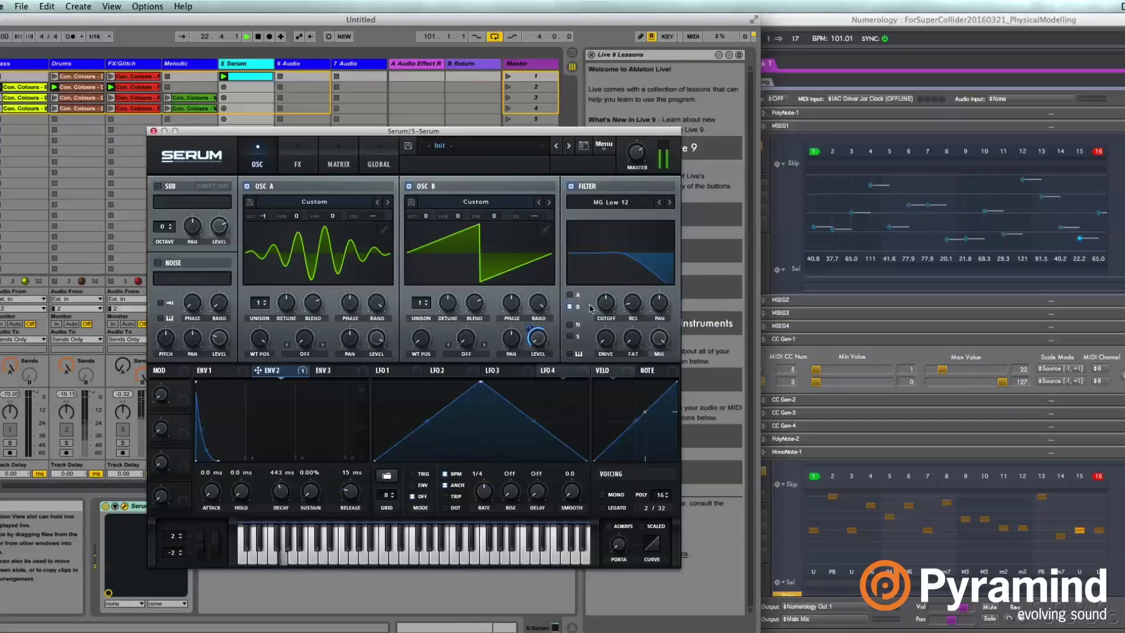
left_click_drag(605, 303, 604, 303)
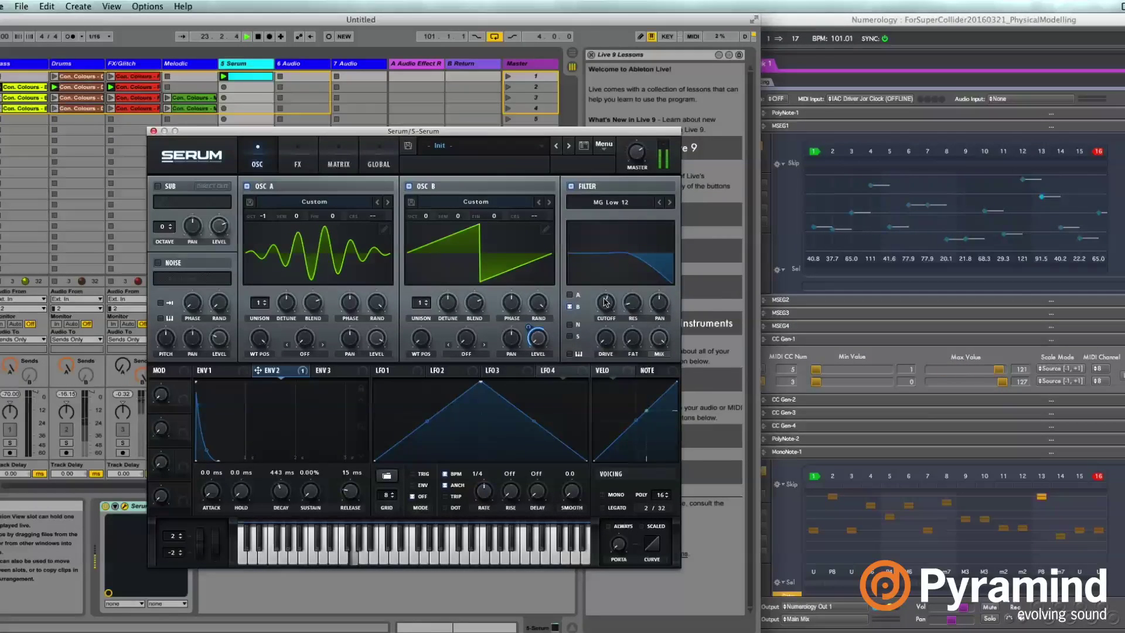
right_click(604, 302)
left_click(627, 400)
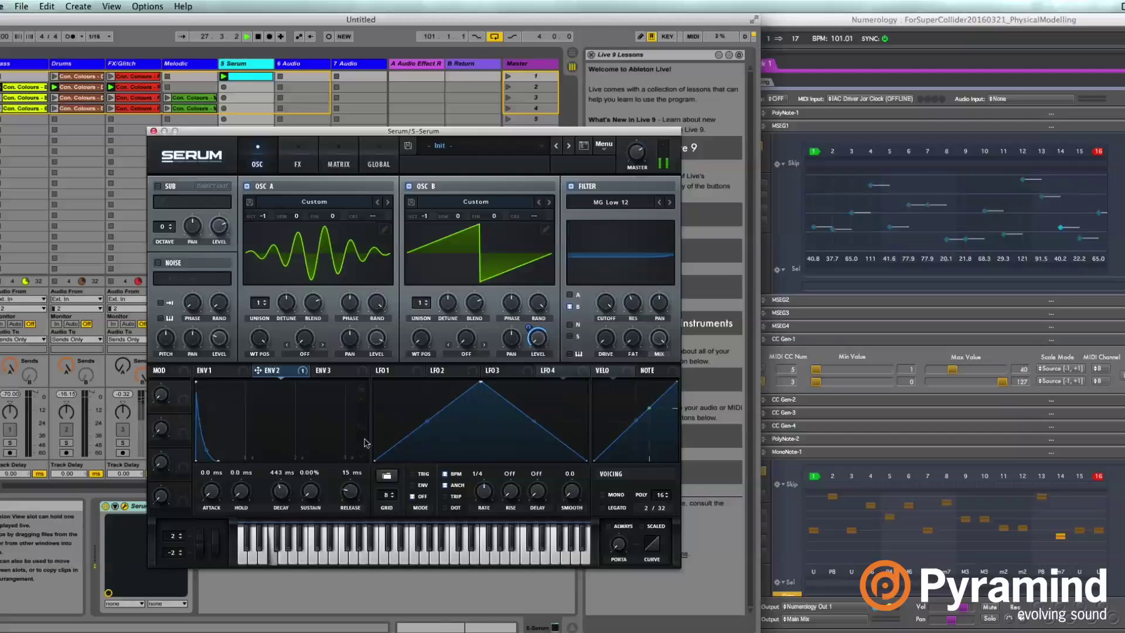
mouse_move(289, 496)
left_mouse_down()
mouse_move(319, 484)
mouse_move(320, 440)
left_mouse_up()
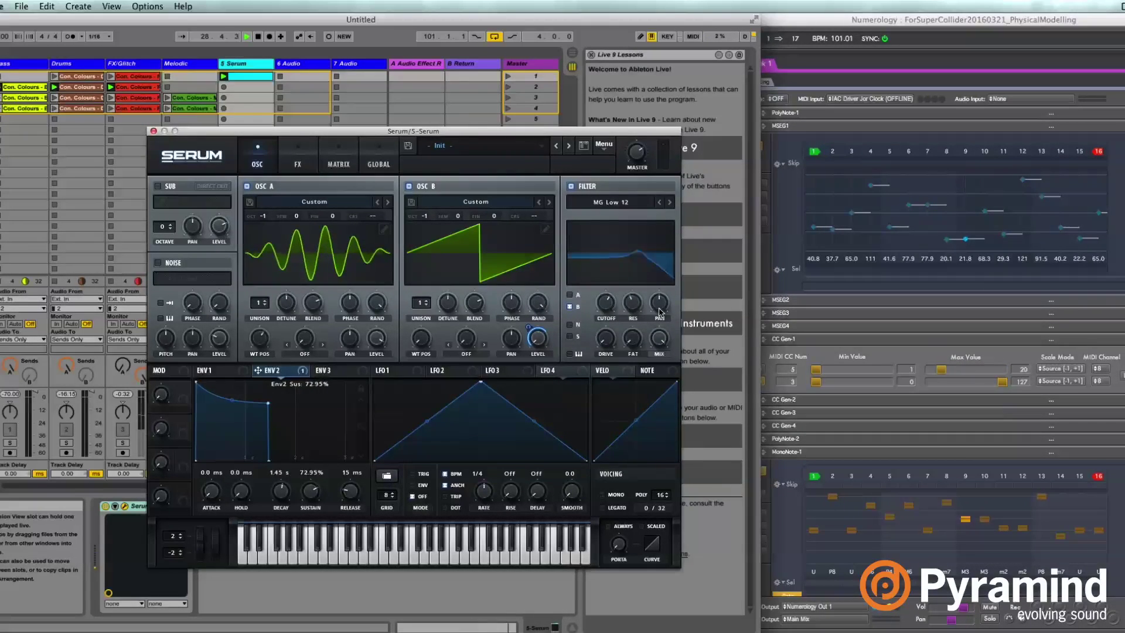
- Lengthen MonoNote-1 gates on steps 4–8, tie steps 13–14, and bring Serum back
left_click(767, 338)
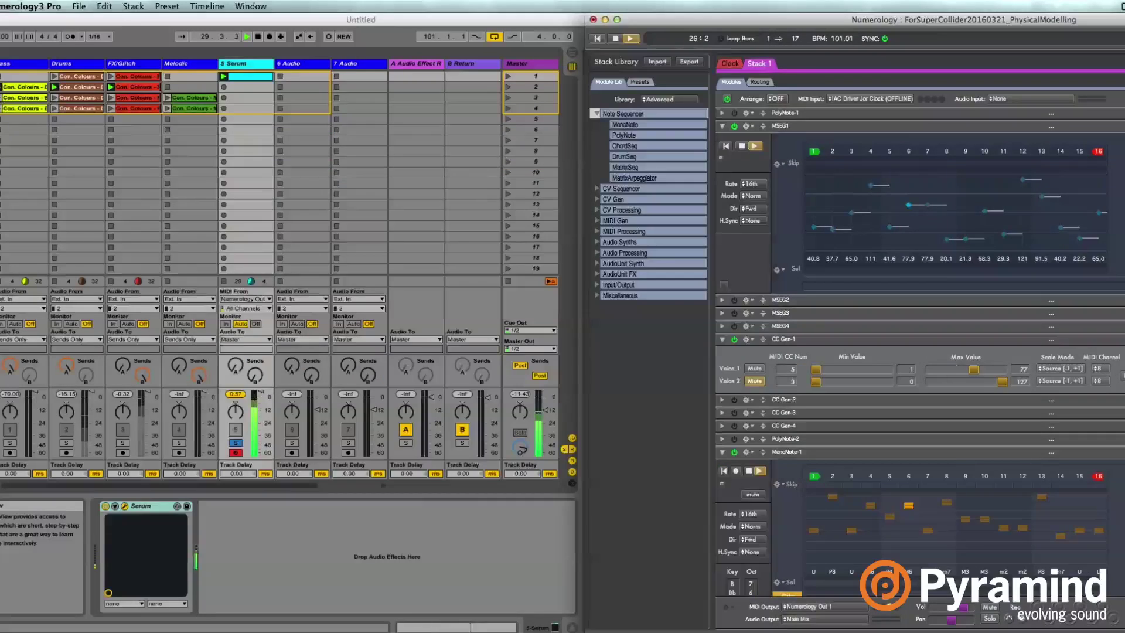
scroll(910, 458, "down", 1)
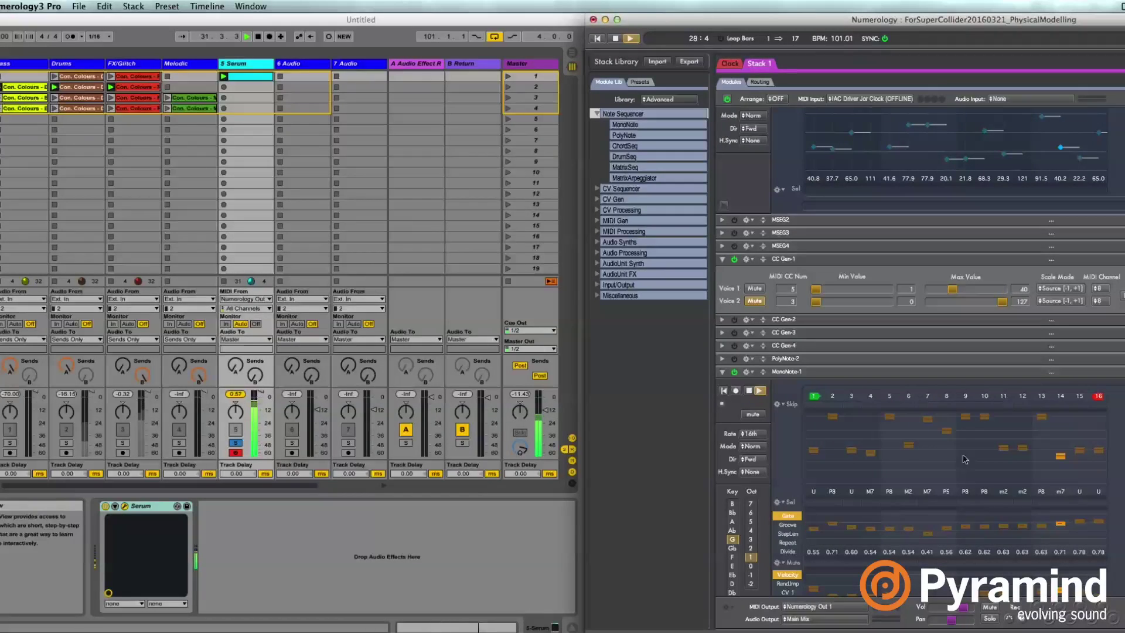
scroll(872, 501, "down", 3)
left_click_drag(871, 501, 973, 507)
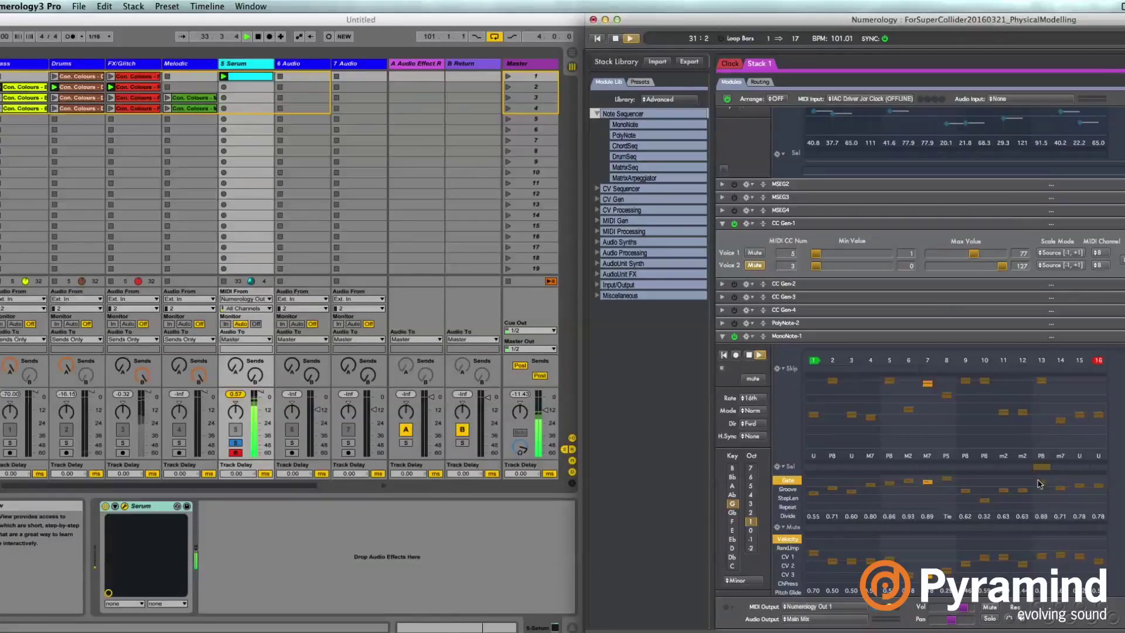
left_click_drag(1038, 483, 1060, 475)
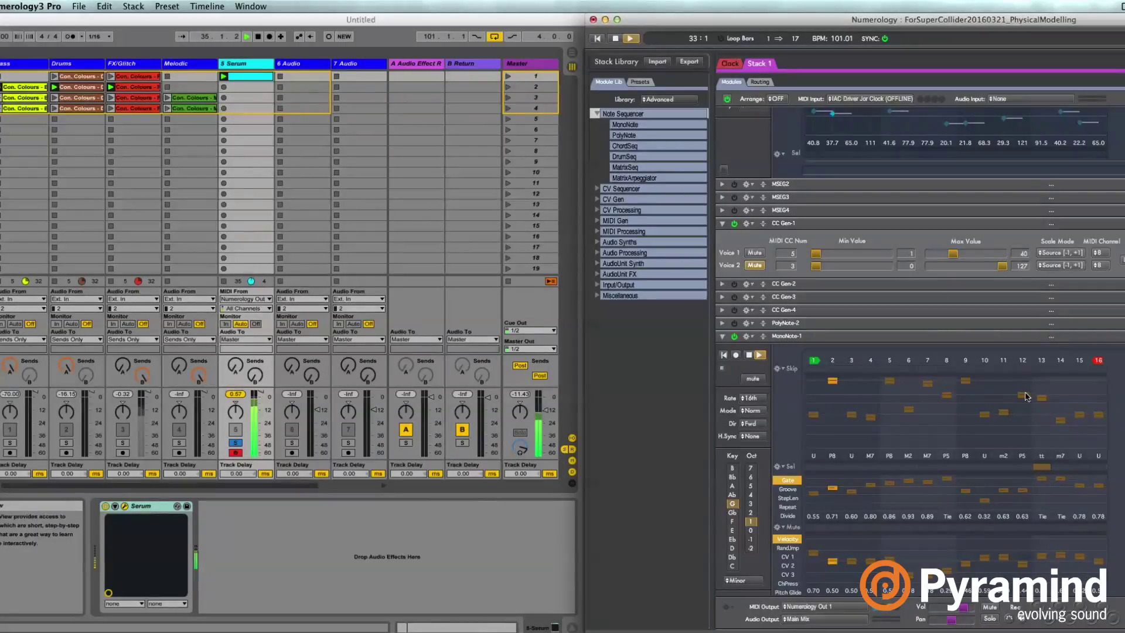
left_click(505, 501)
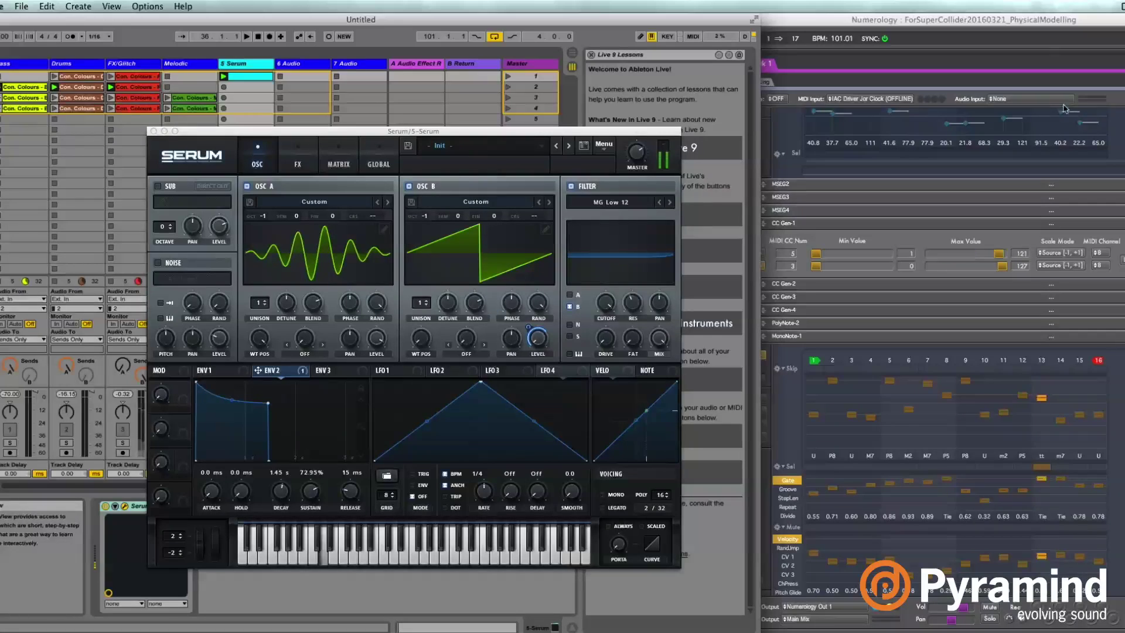
- Stop Numerology playback at 1:1 and close Serum's plug-in window
left_click(998, 33)
key("space")
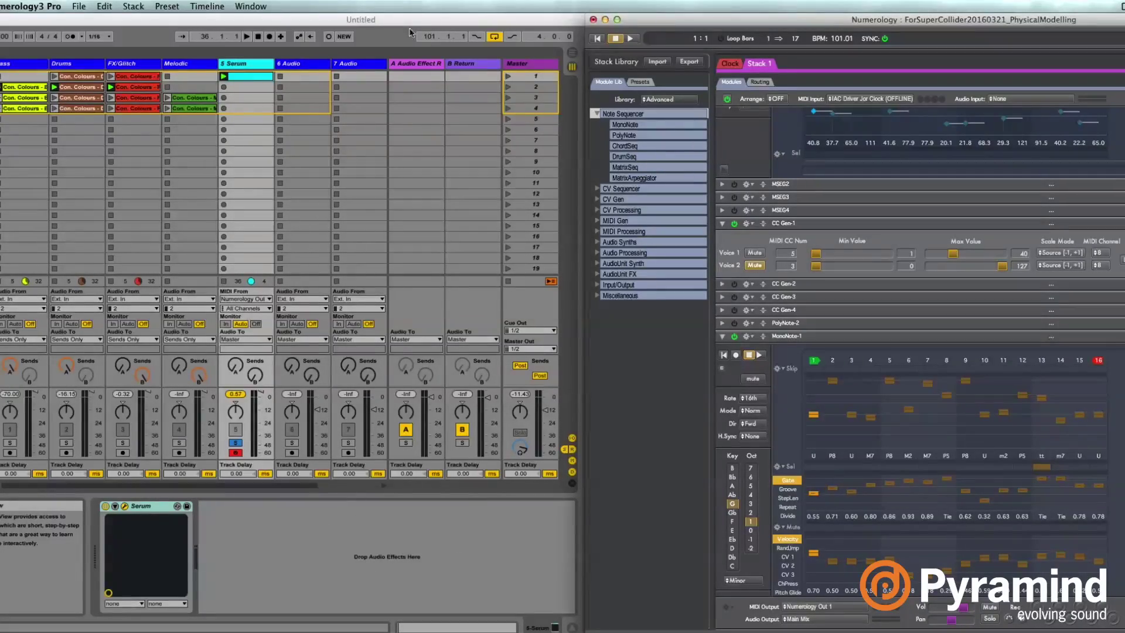
left_click(253, 302)
left_click(154, 131)
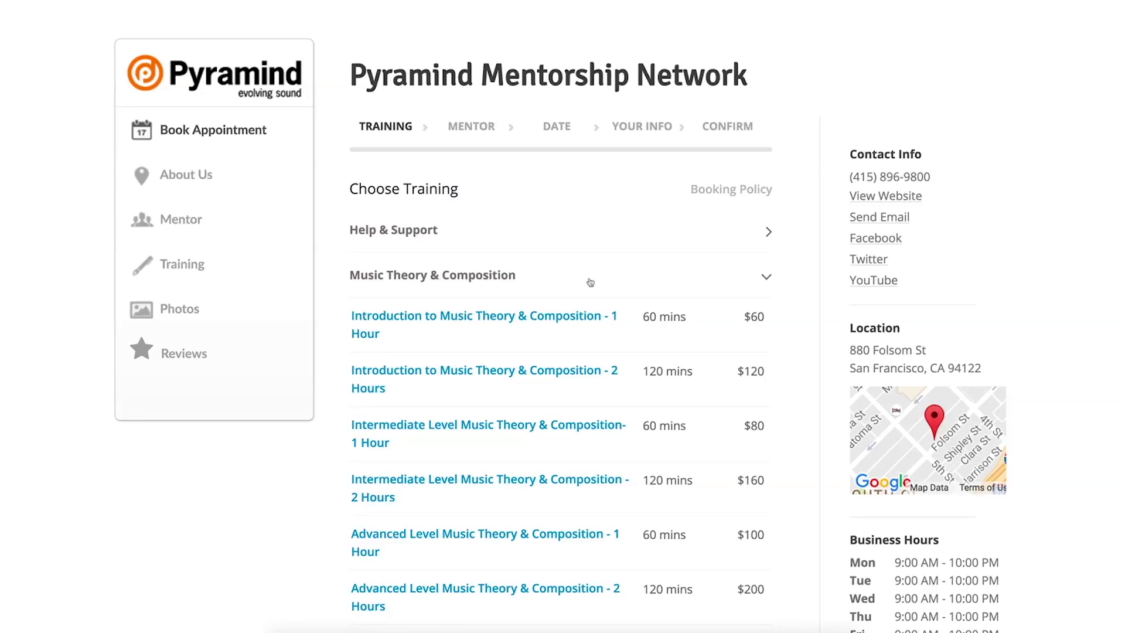
- Choose the one-hour Introduction to Music Theory & Composition, mentor Matt, and November 10 at 1:15 pm
left_click(502, 336)
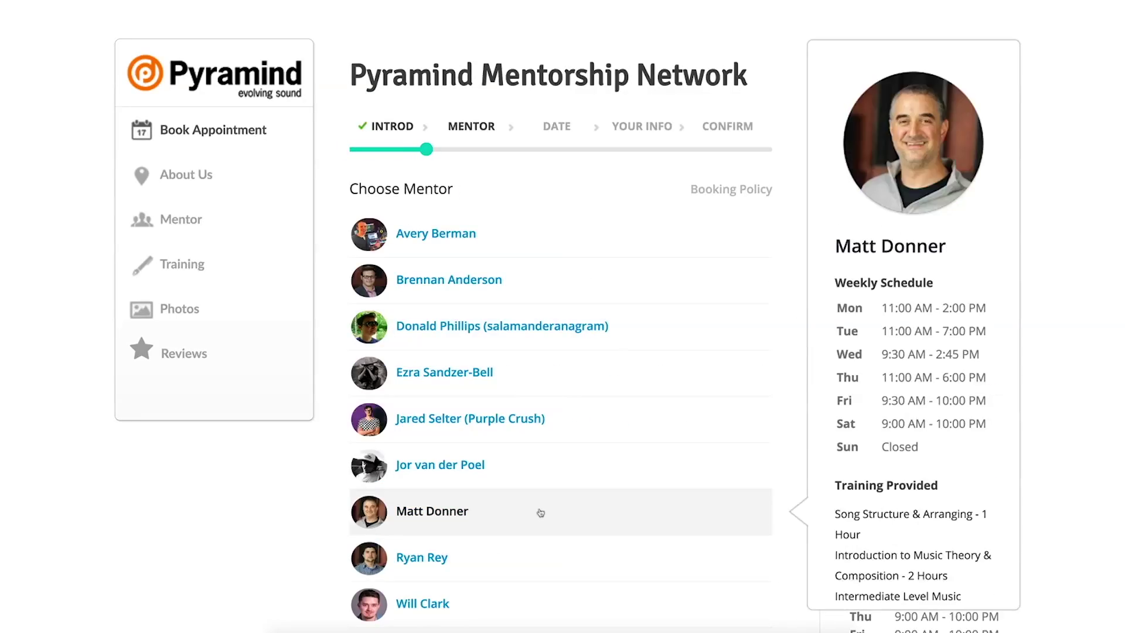
left_click(539, 510)
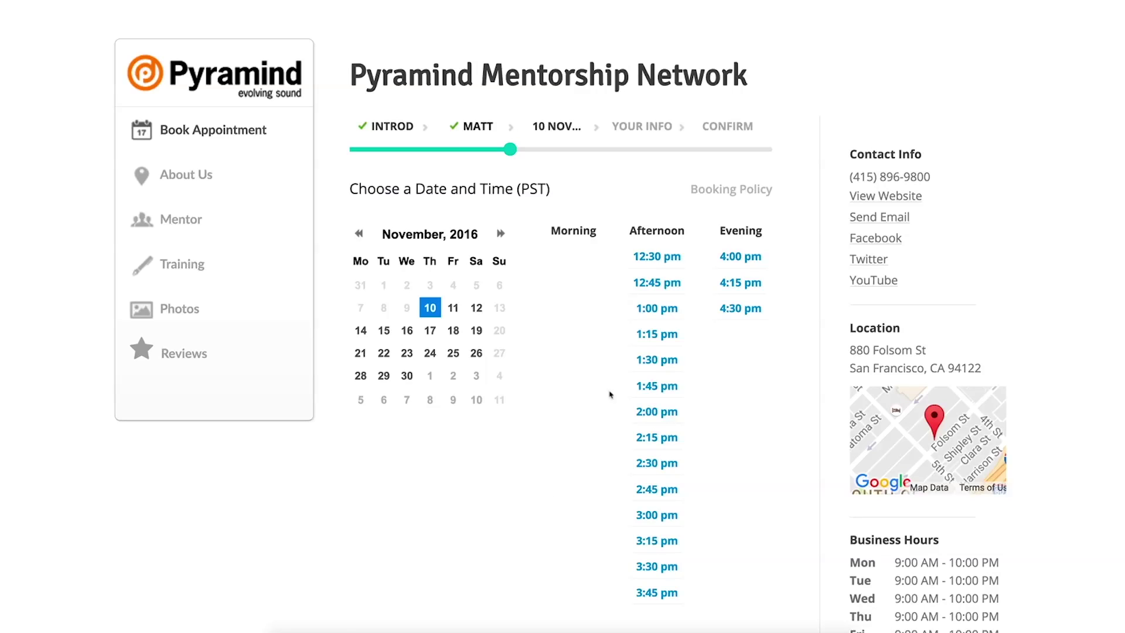
left_click(657, 334)
type("You")
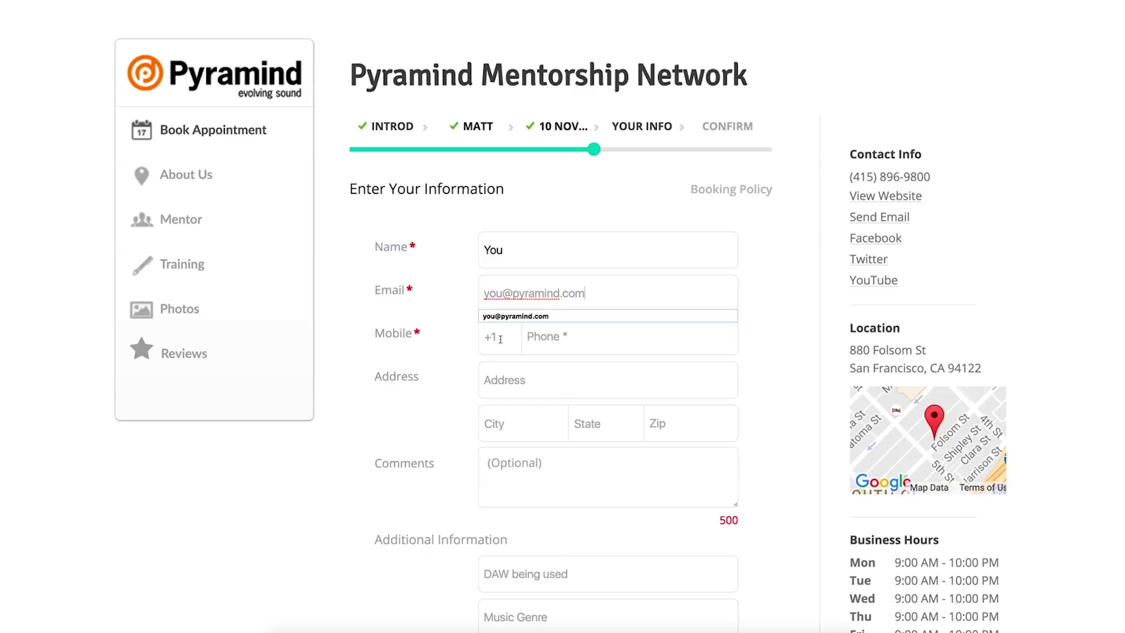